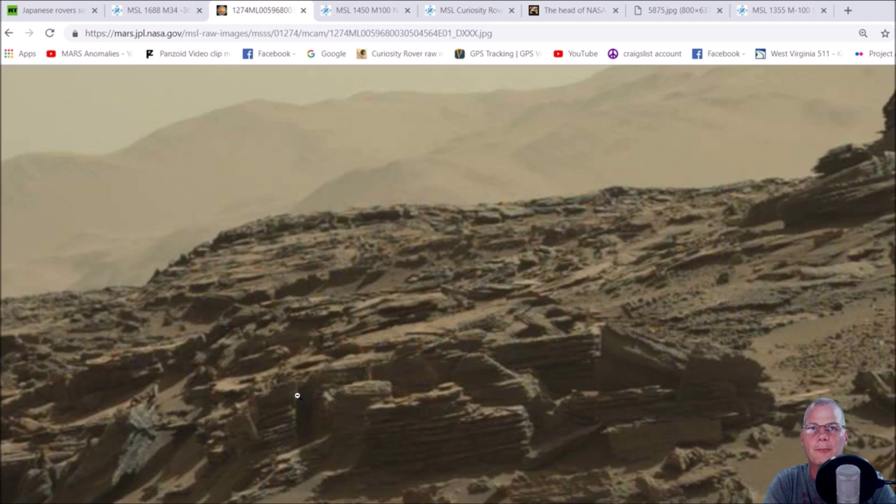
scroll(448, 284, left, 1)
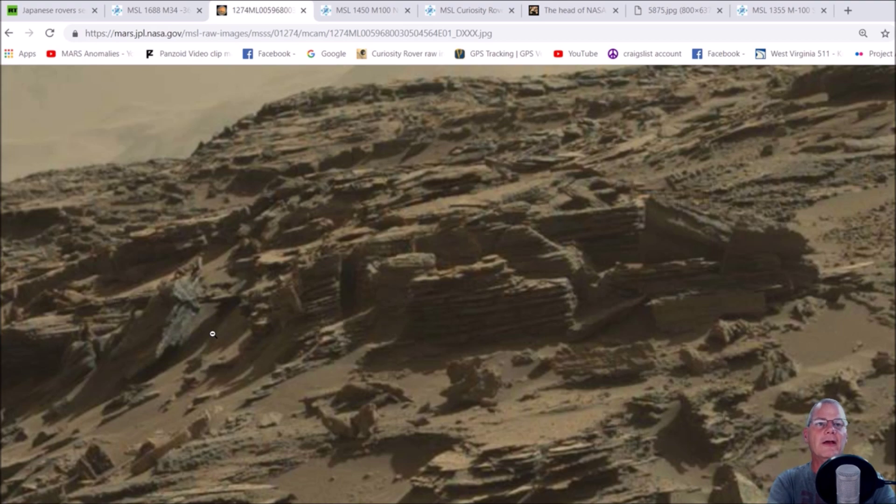
scroll(876, 361, down, 15)
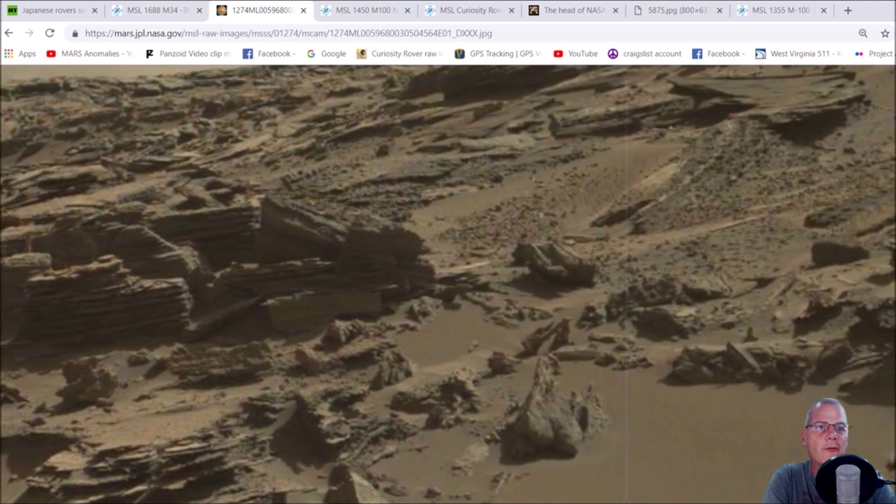
scroll(876, 360, up, 1)
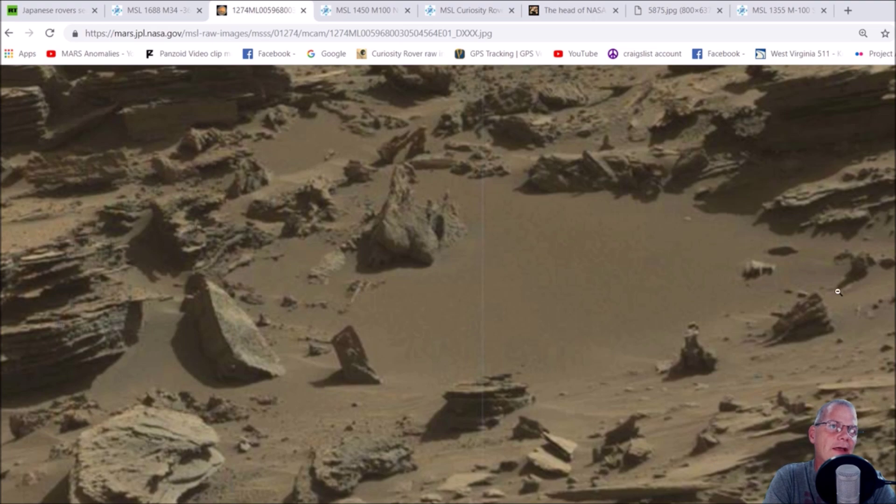
scroll(606, 242, up, 4)
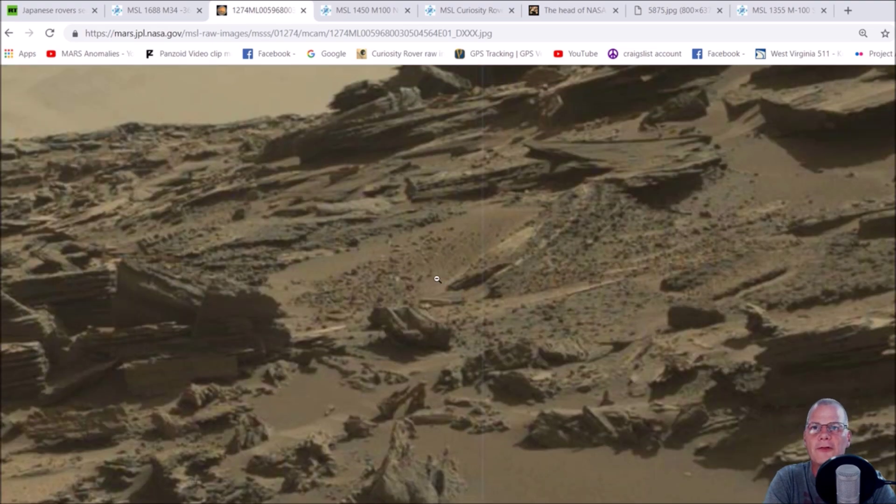
scroll(449, 304, up, 4)
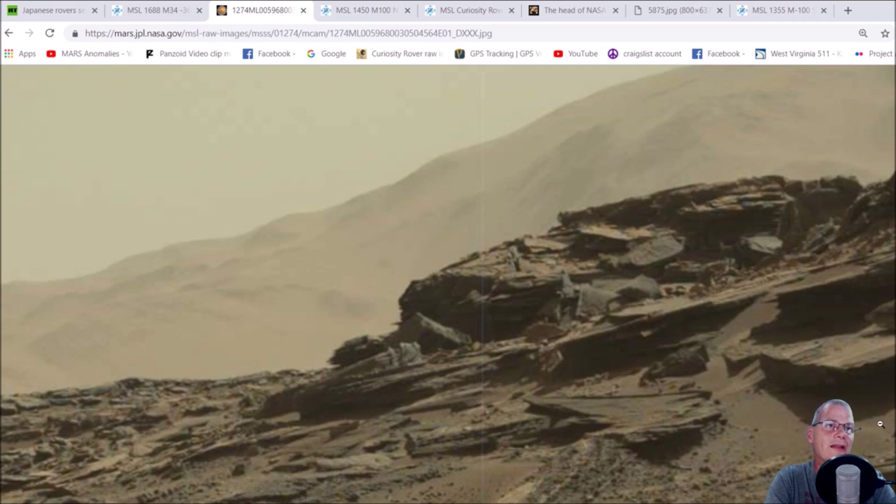
key(ctrl+plus)
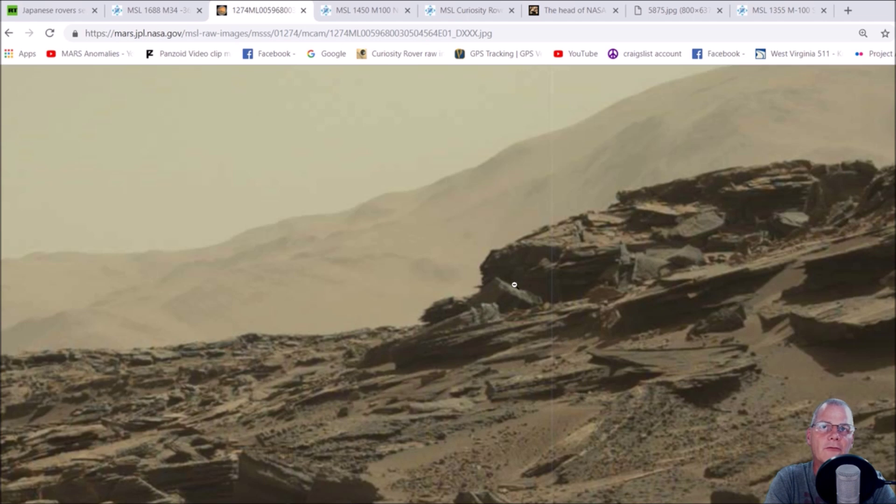
click(541, 288)
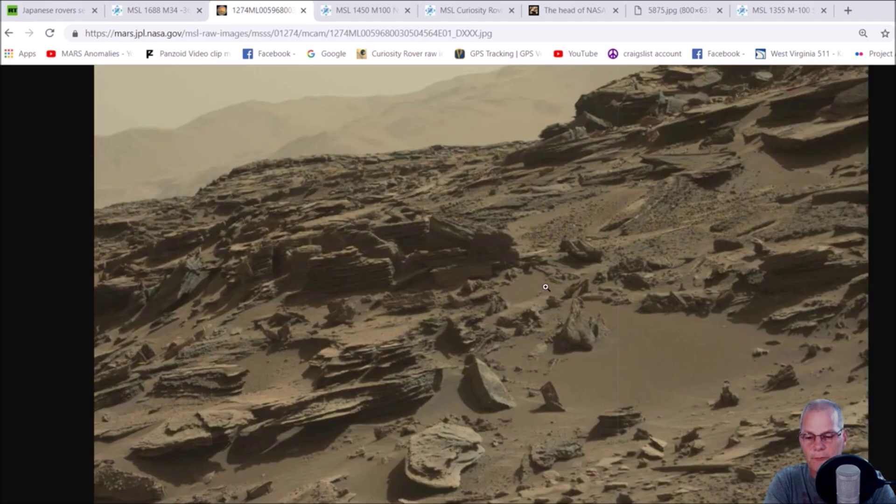
key(ctrl+minus)
key(ctrl+minus)
key(ctrl+minus)
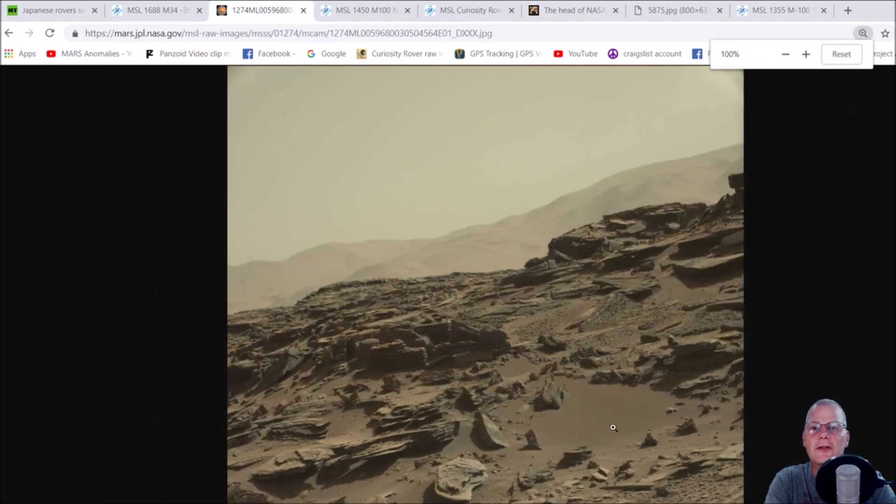
- Switch to Photoshop and compare Snapshot 1 of the Mars image with its original unedited state
key(alt+Tab)
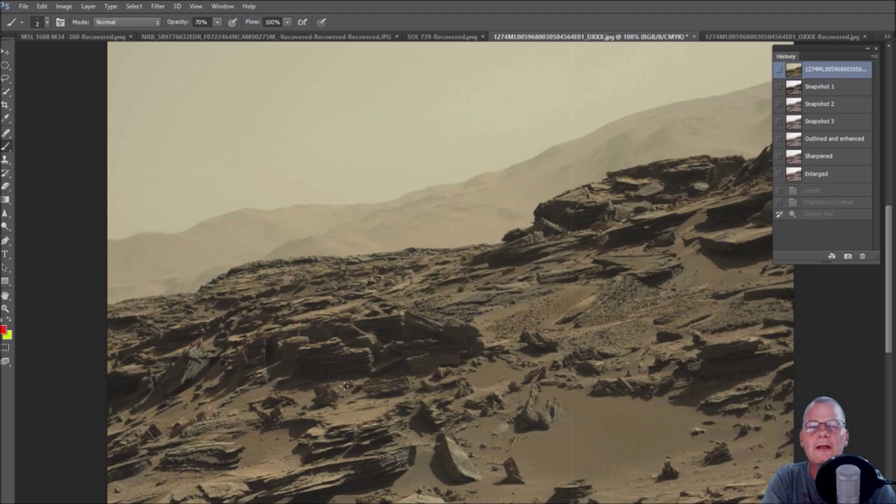
click(822, 93)
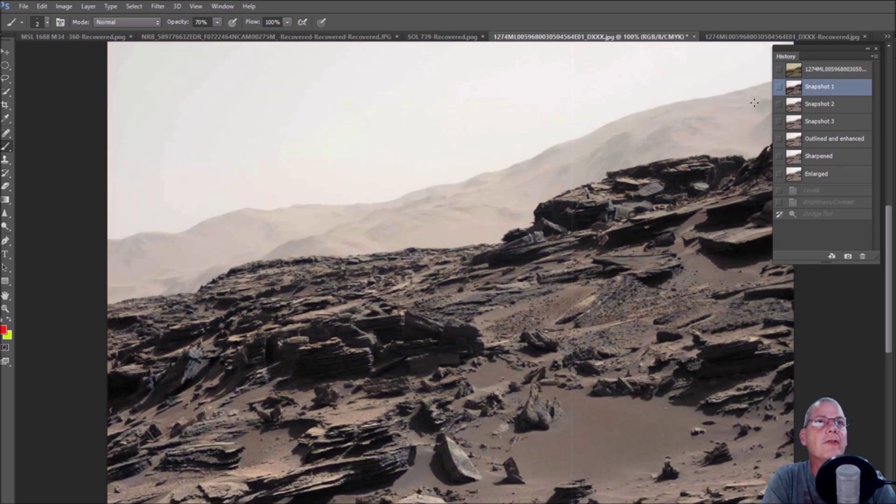
click(820, 70)
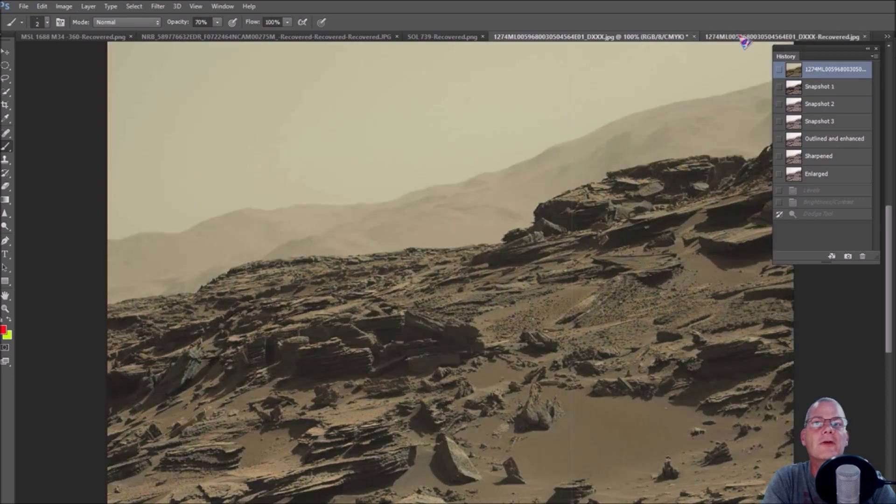
click(747, 36)
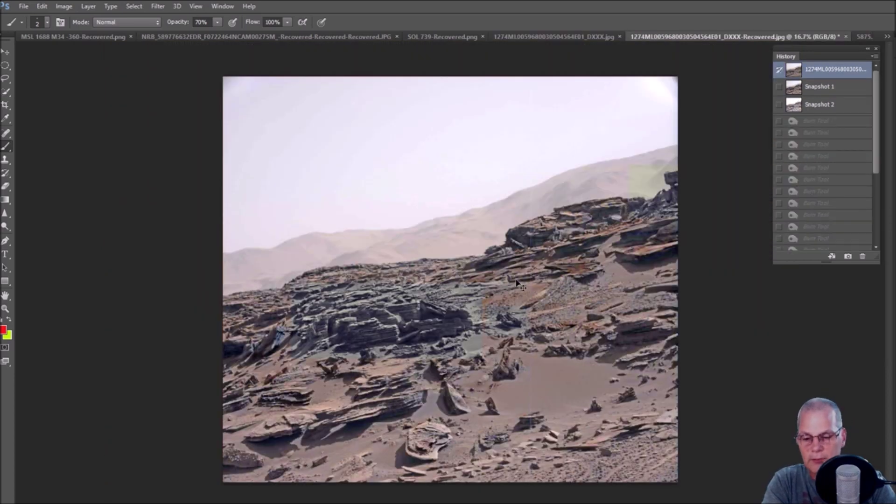
scroll(518, 282, up, 3)
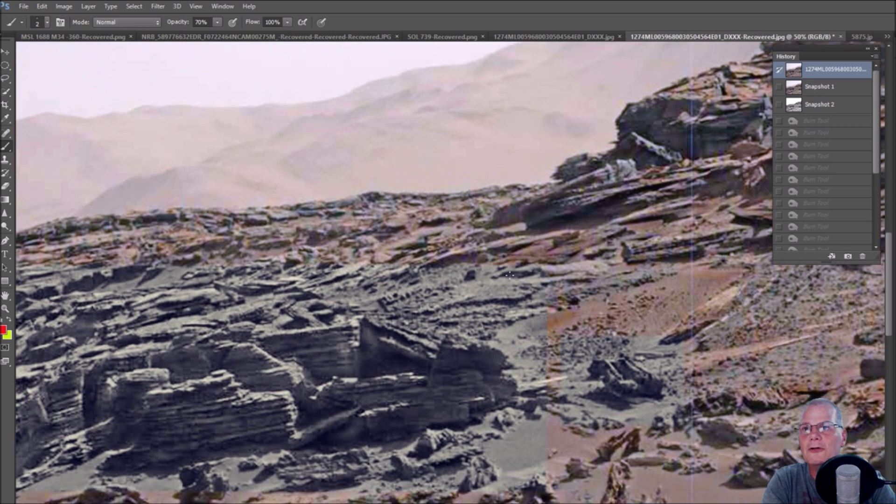
scroll(510, 276, down, 2)
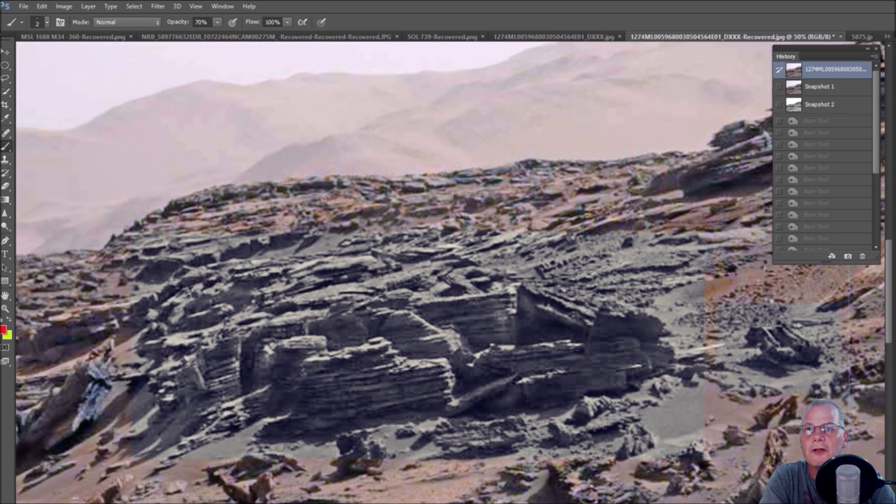
- Outline the lower layered rock block in red with horizontal strokes across it, and revert to the document's opening snapshot
drag(302, 416, 433, 411)
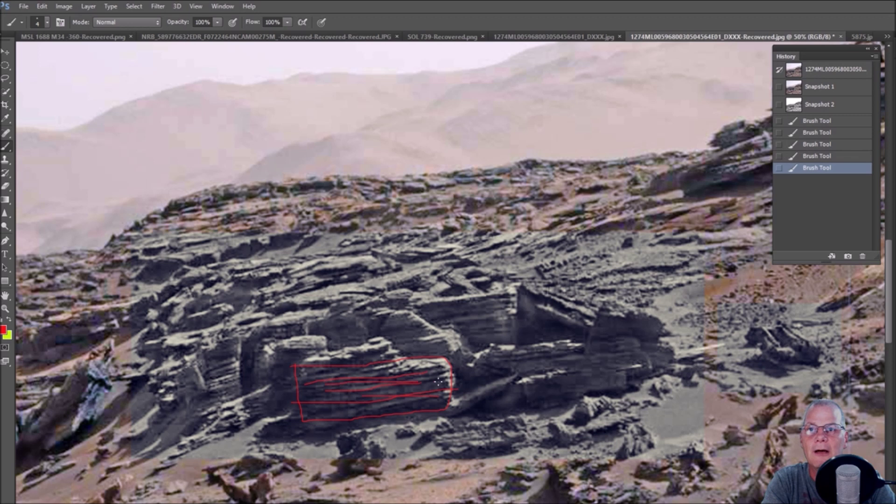
drag(410, 384, 426, 384)
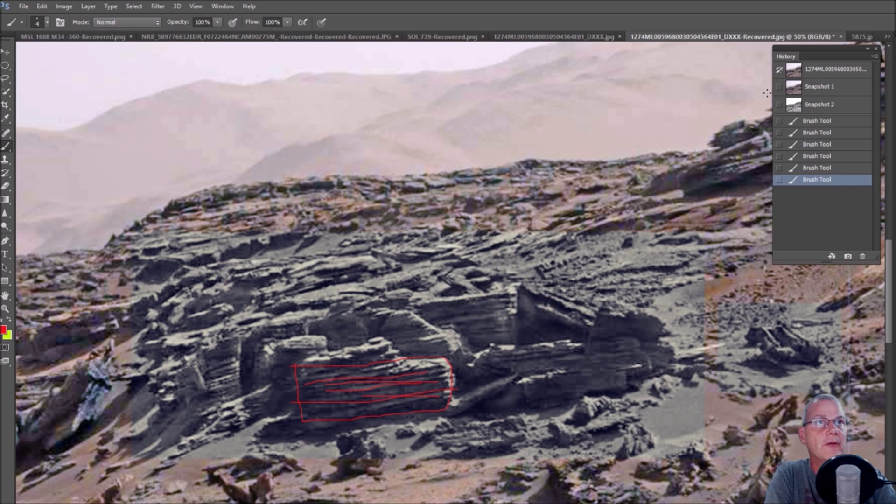
click(812, 70)
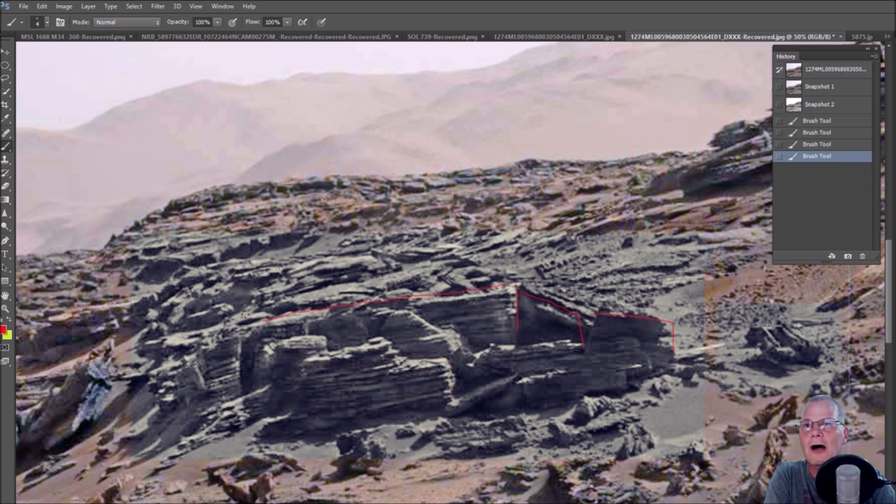
- Trace the upper part of the dark layered outcrop with red brush lines along its top, side and lower edges
mouse_move(299, 369)
mouse_down()
mouse_move(530, 353)
mouse_move(595, 315)
mouse_up()
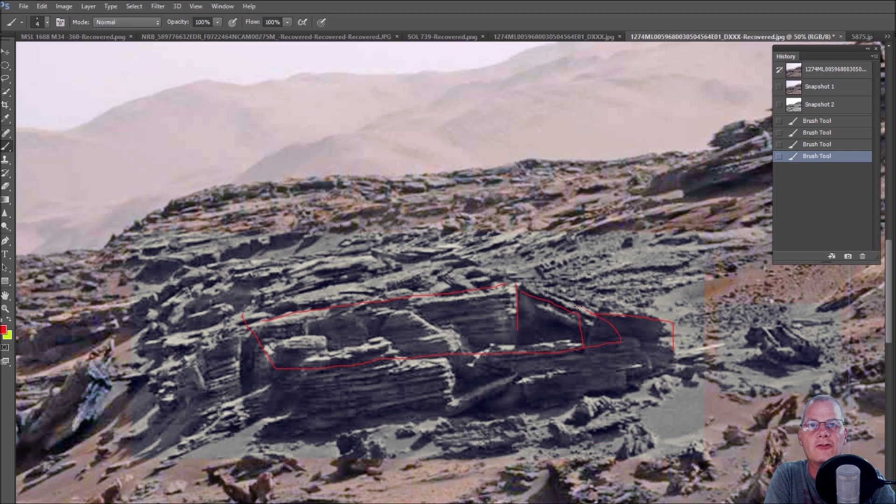
mouse_move(502, 293)
mouse_down()
mouse_move(360, 300)
mouse_move(271, 323)
mouse_up()
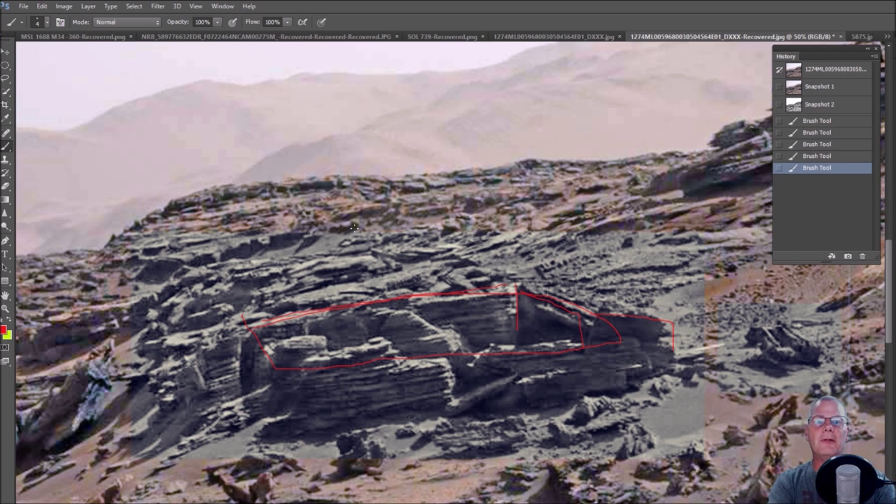
- Draw a red brush circle around the isolated dark rock just beyond the right end of the outlined outcrop
scroll(353, 227, down, 1)
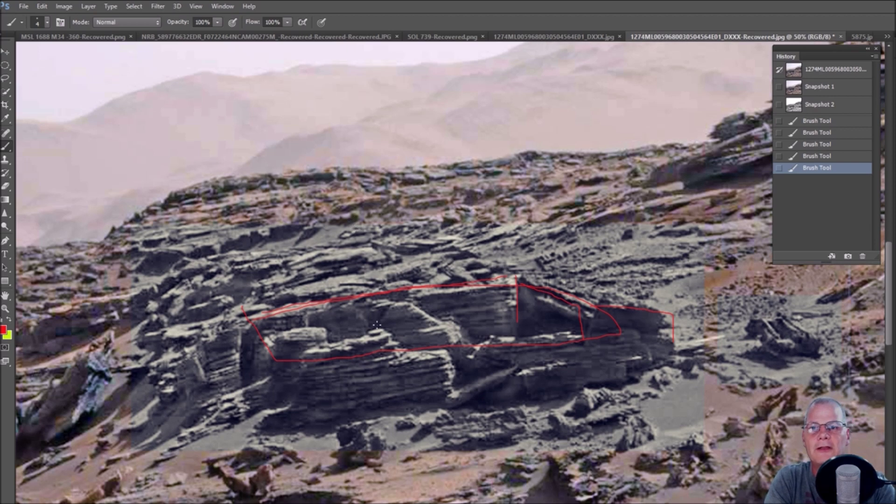
scroll(448, 270, right, 10)
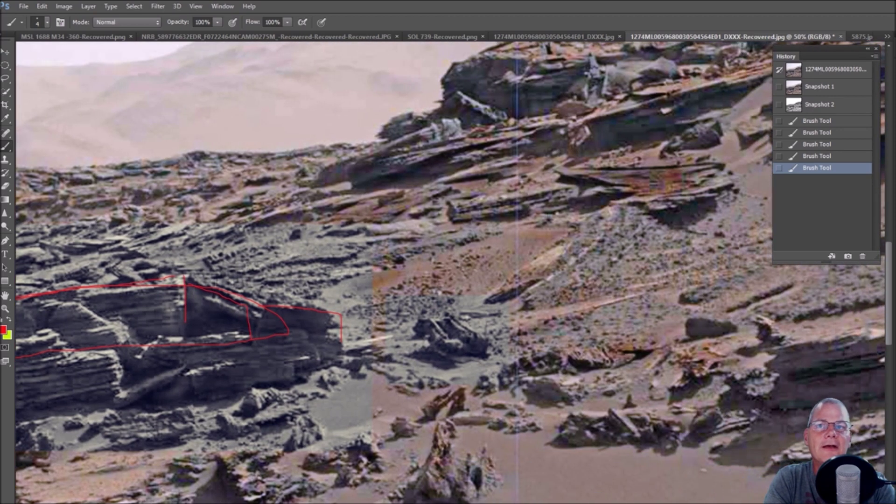
key(ctrl+plus)
key(ctrl+plus)
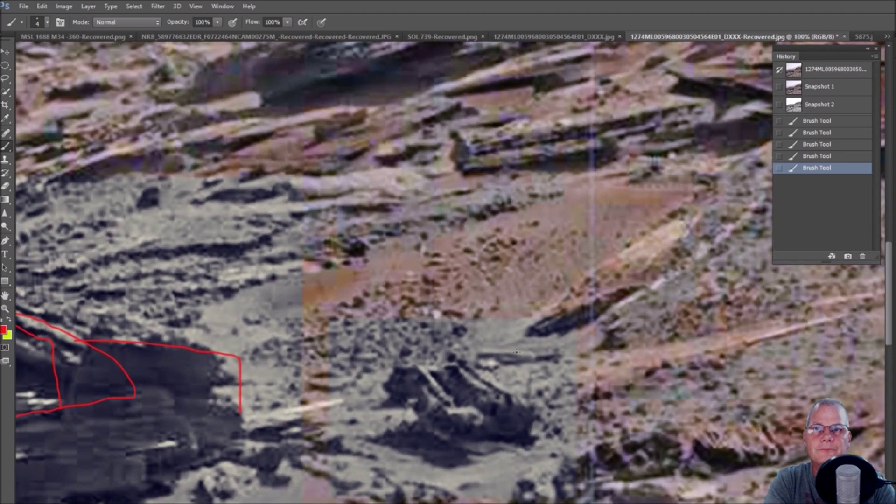
mouse_move(465, 313)
mouse_down()
mouse_move(358, 339)
mouse_move(352, 429)
mouse_move(449, 469)
mouse_move(540, 451)
mouse_move(557, 385)
mouse_move(507, 338)
mouse_move(418, 309)
mouse_up()
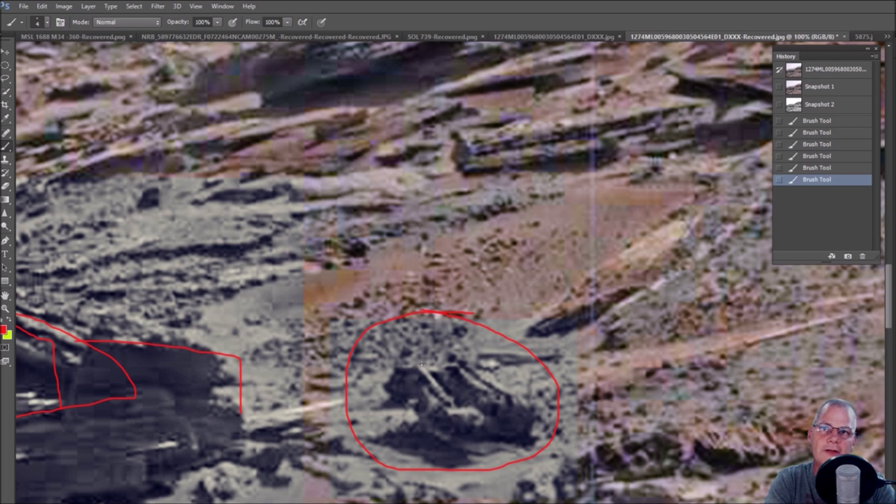
- Circle the jagged rock on the sandy hollow's lower right edge in red and trace its protruding curved prongs
key(ctrl+minus)
key(ctrl+minus)
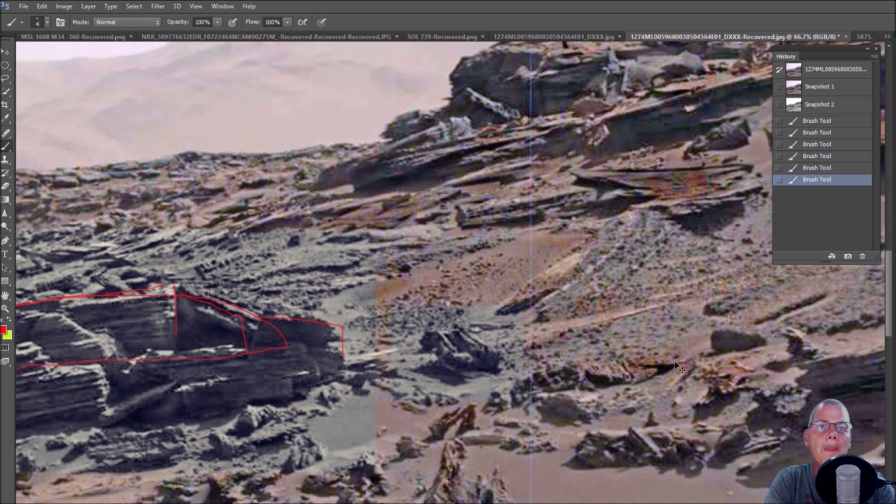
scroll(739, 356, down, 10)
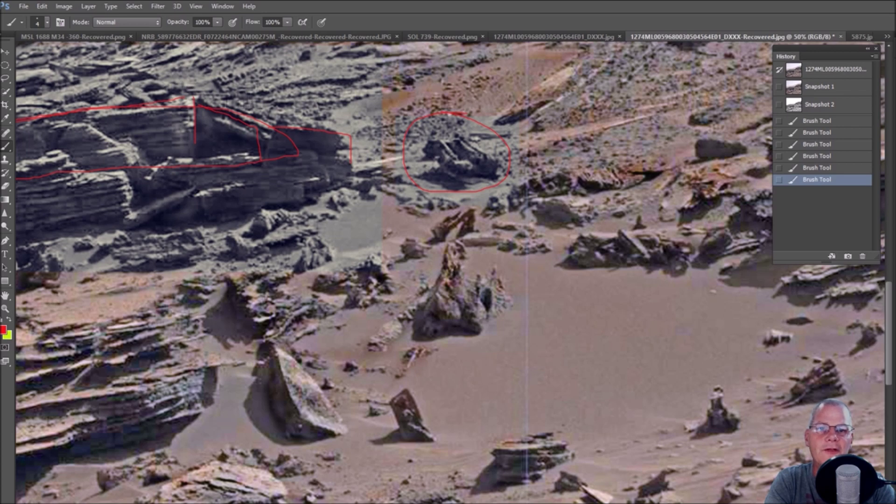
key(ctrl+plus)
scroll(646, 434, down, 4)
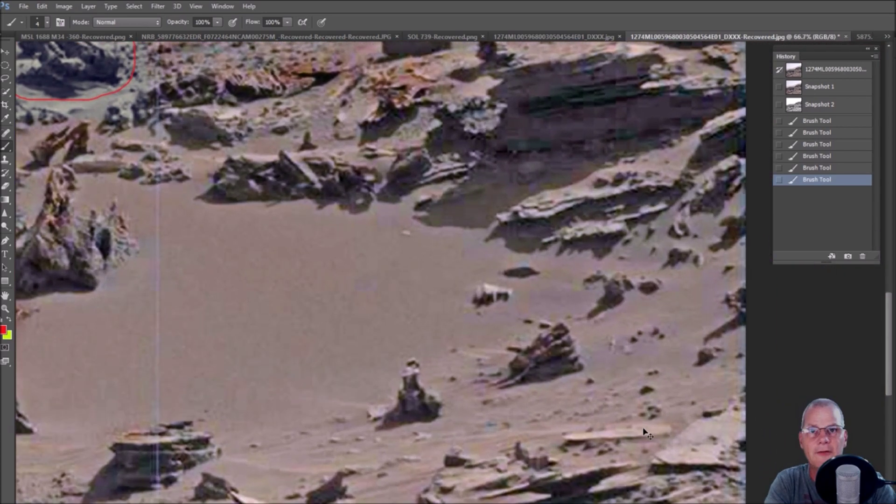
key(ctrl+plus)
mouse_move(534, 396)
mouse_down()
mouse_move(510, 422)
mouse_move(518, 463)
mouse_move(604, 470)
mouse_move(692, 405)
mouse_move(639, 353)
mouse_move(597, 347)
mouse_move(524, 398)
mouse_move(533, 433)
mouse_move(553, 412)
mouse_up()
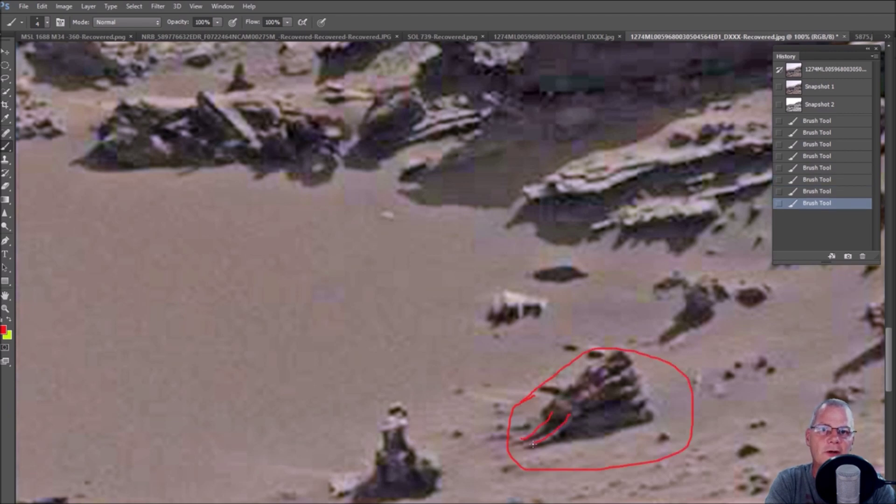
drag(534, 445, 528, 444)
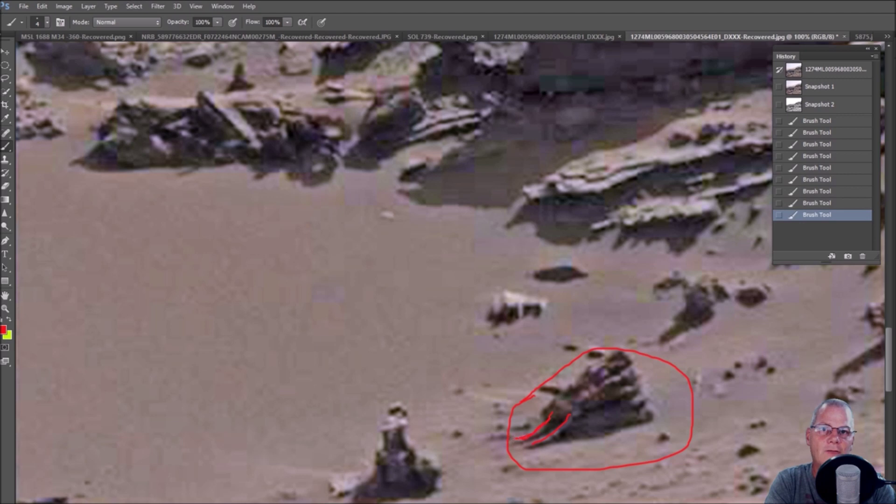
click(575, 403)
- Examine the shaded ledges, the upper ridge and the overhanging block at the image's right edge, ending at the full image
scroll(719, 297, up, 3)
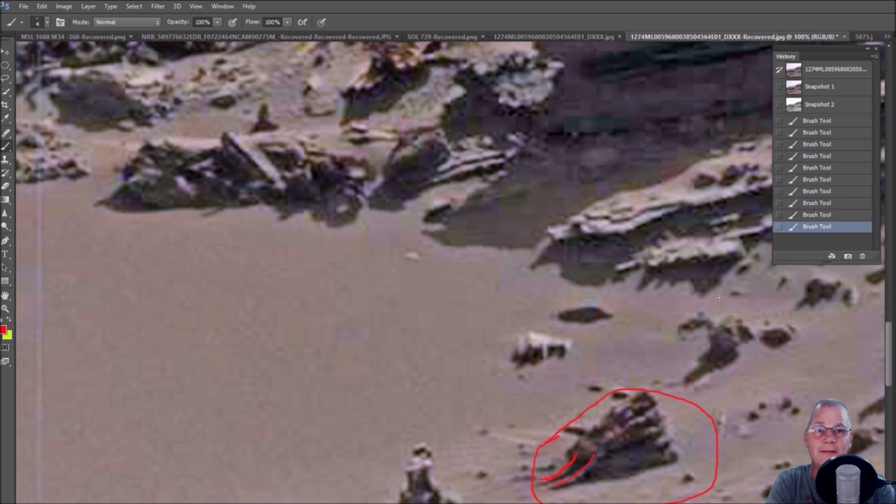
scroll(719, 297, down, 1)
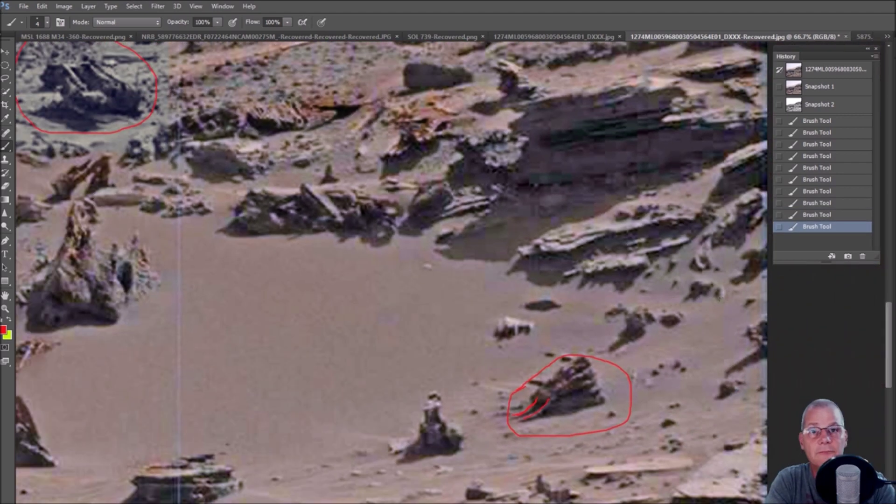
scroll(719, 297, up, 3)
scroll(683, 294, up, 5)
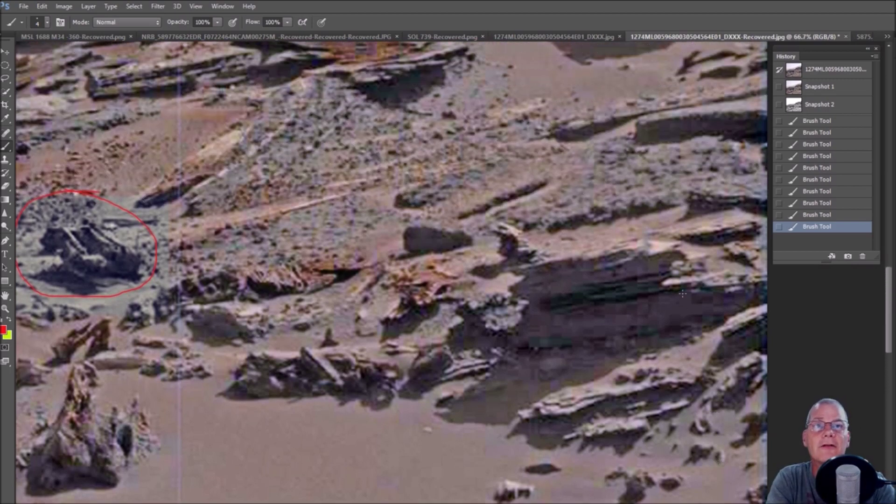
scroll(682, 294, up, 7)
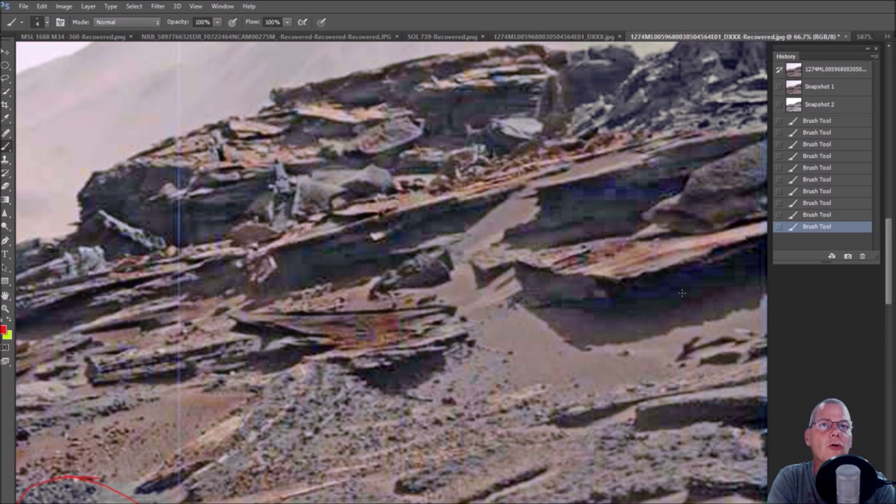
scroll(682, 292, up, 1)
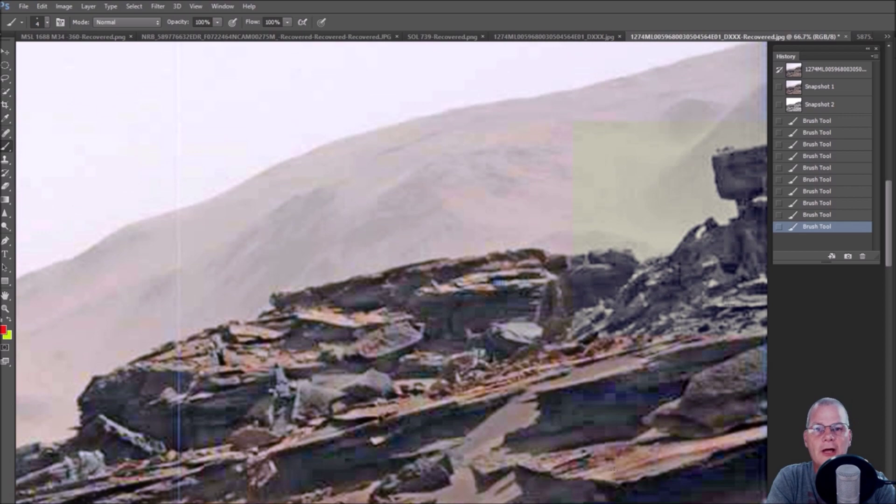
scroll(544, 225, right, 5)
scroll(545, 224, up, 1)
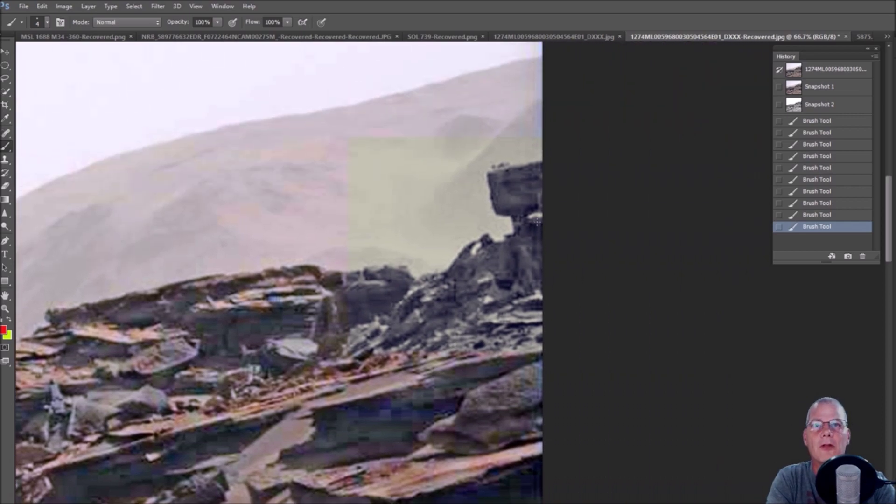
scroll(545, 225, up, 1)
scroll(547, 226, down, 4)
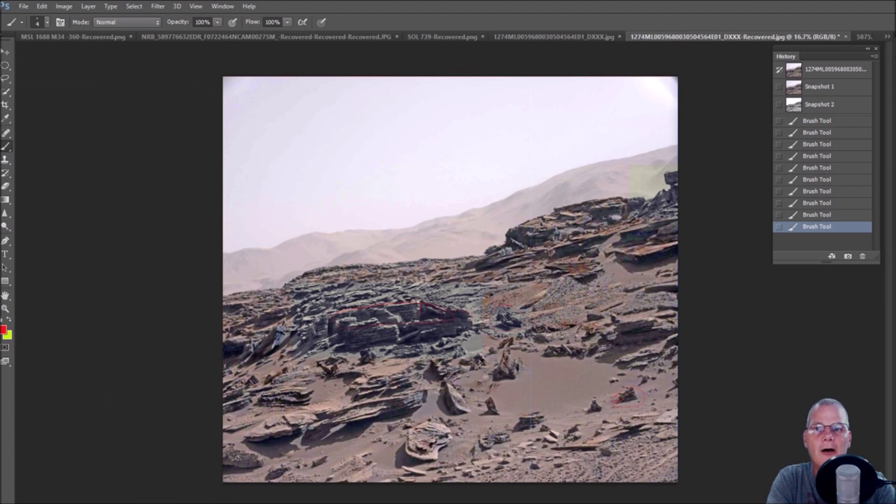
- Draw red curves through the foreground rocks and along the upper slope, and restore the image's original state to clear all brush marks
scroll(497, 483, up, 1)
scroll(353, 468, down, 3)
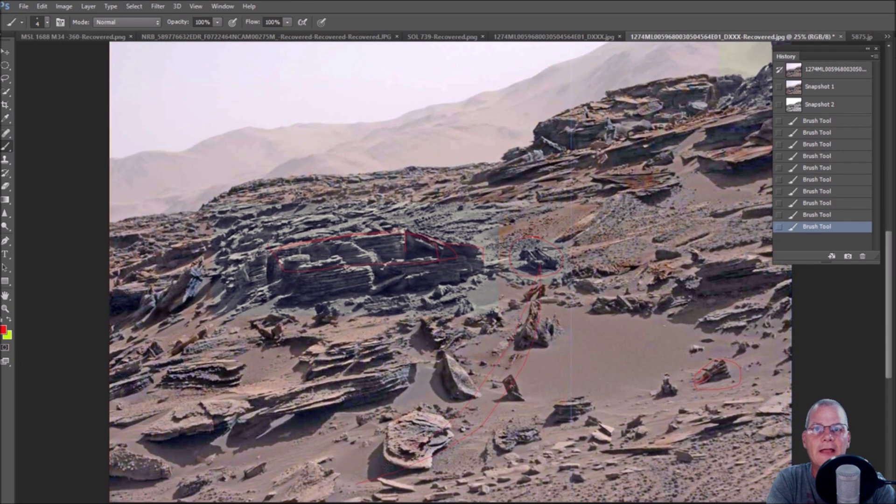
drag(360, 481, 446, 427)
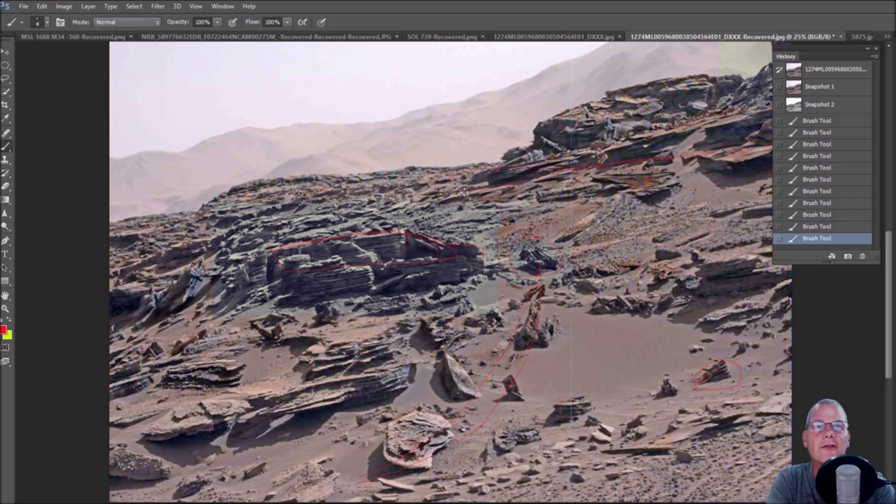
key(ctrl+minus)
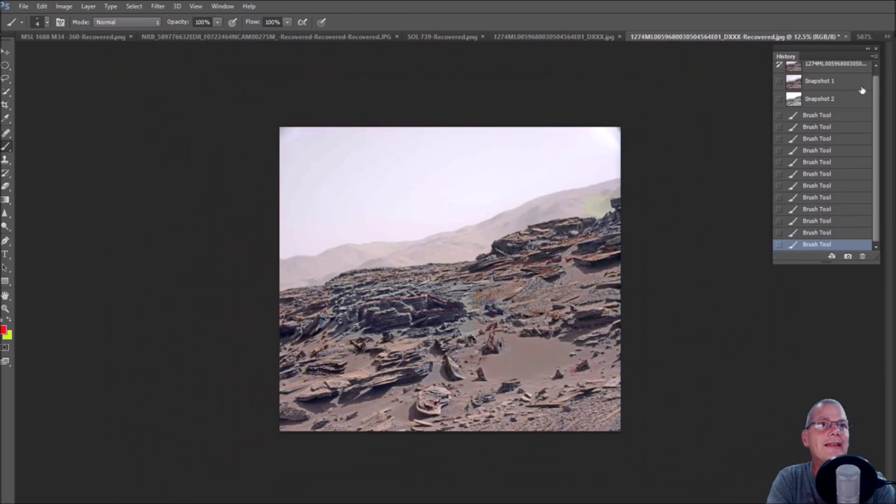
click(858, 70)
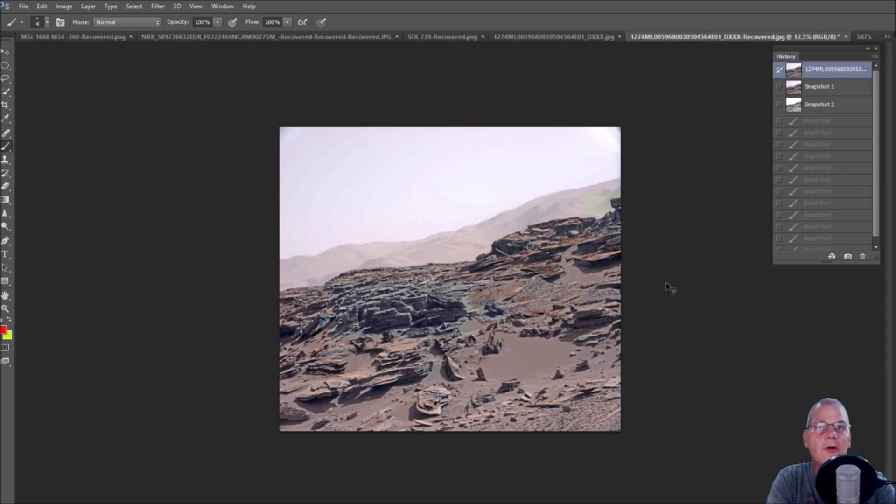
- Outline the overhanging block at the image's right edge in red, mark the bright gap beneath it, and clear both marks
key(ctrl+plus)
mouse_move(516, 503)
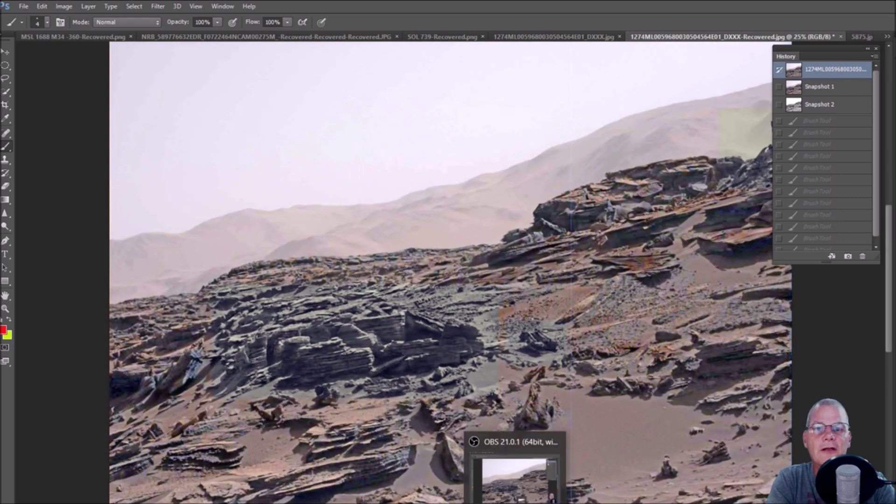
scroll(659, 257, right, 5)
key(ctrl+plus)
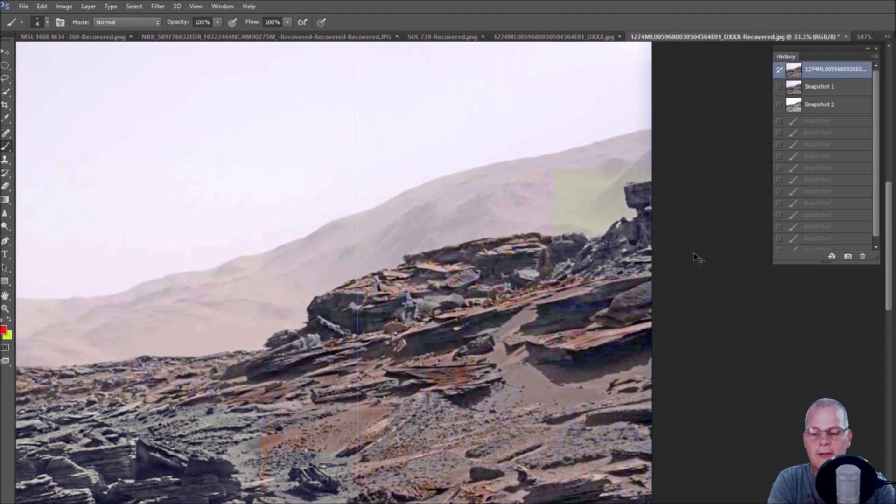
key(ctrl+plus)
key(ctrl+plus)
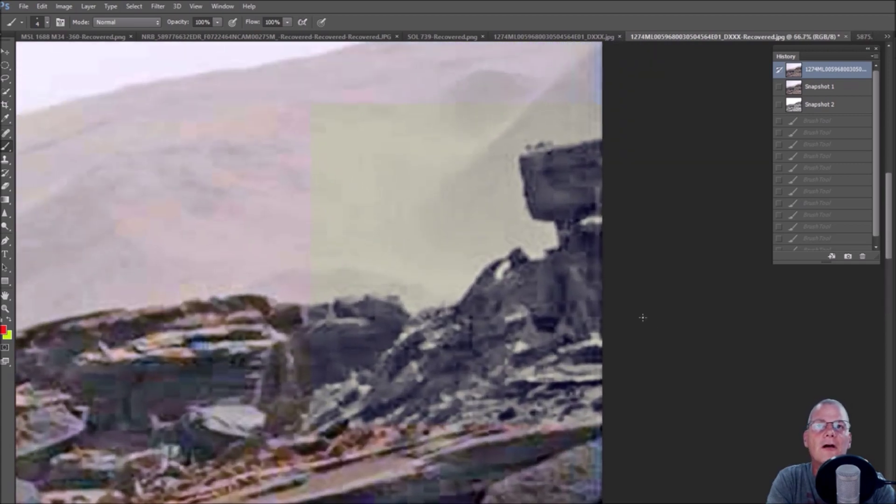
key(ctrl+plus)
mouse_move(558, 133)
mouse_down()
mouse_move(516, 150)
mouse_move(517, 229)
mouse_move(590, 222)
mouse_up()
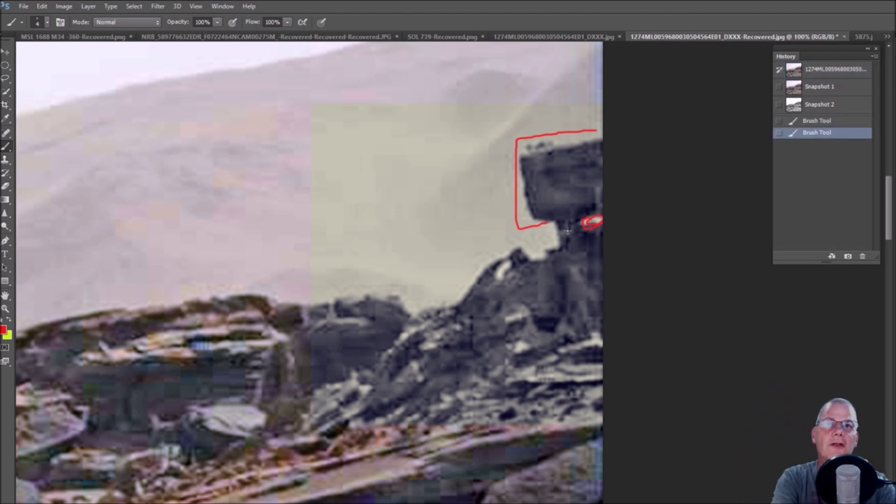
click(835, 72)
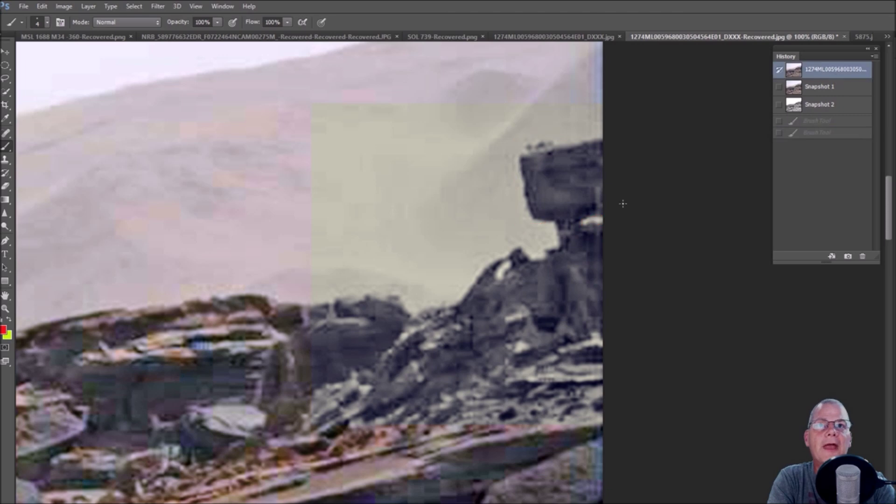
- Trace the overhanging block and its narrow neck in red, circle the small bumps on its top, and clear these marks
drag(556, 222, 559, 247)
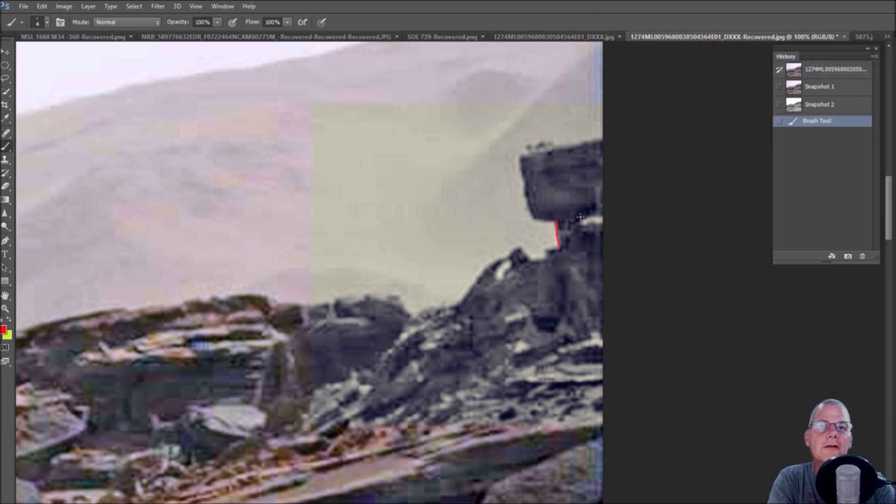
drag(580, 216, 580, 235)
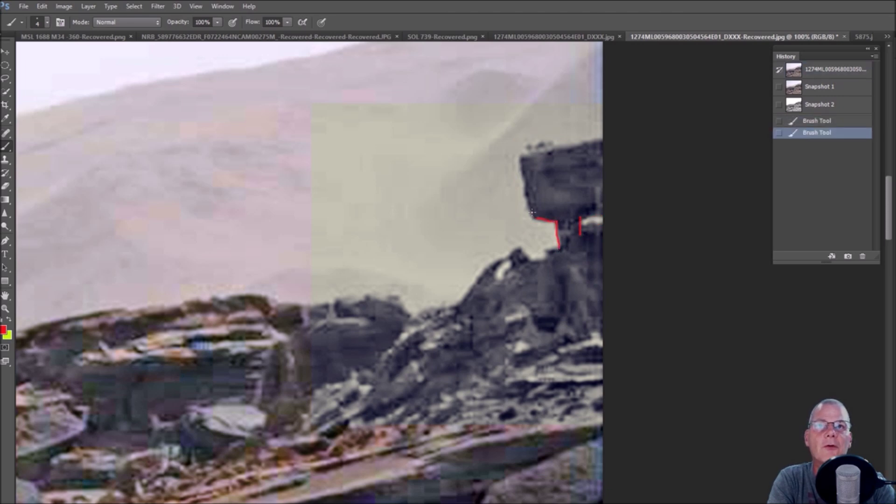
drag(521, 158, 607, 146)
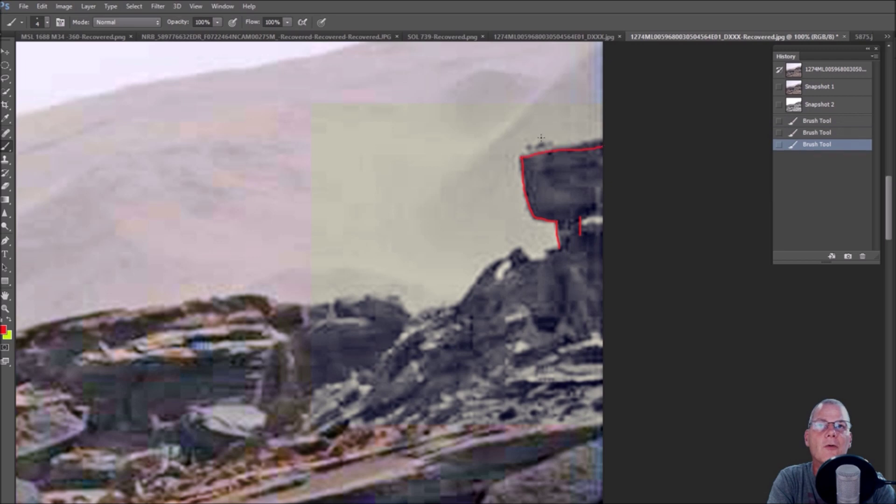
mouse_move(512, 138)
mouse_down()
mouse_move(523, 154)
mouse_move(560, 126)
mouse_up()
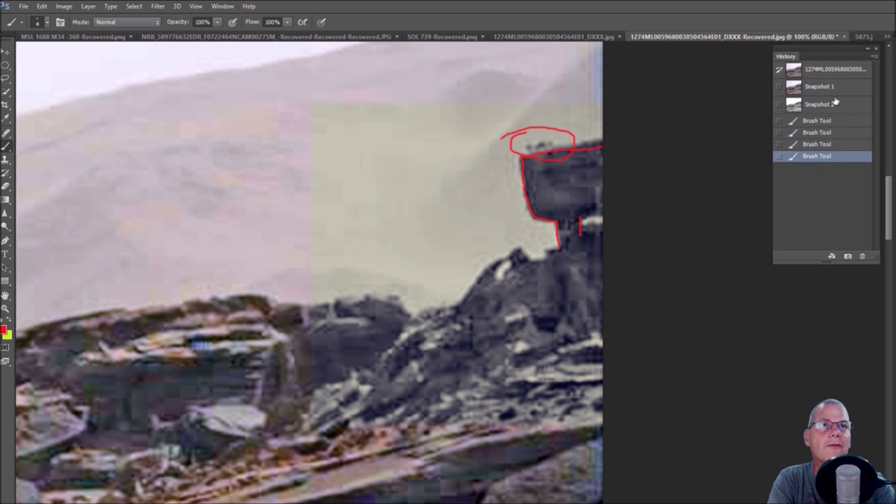
click(836, 71)
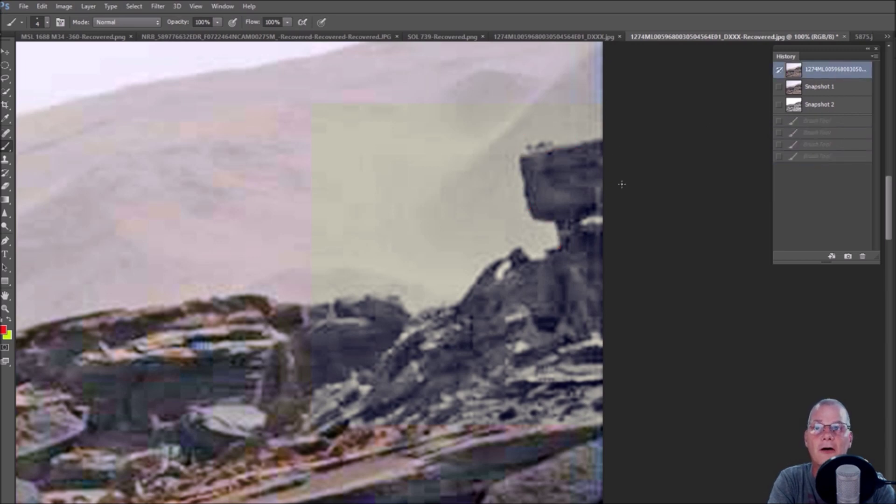
- Circle the rubble-strewn ledge below the upper ridge in red, mark lines along its slanting edge, and clear the marks
scroll(583, 186, down, 1)
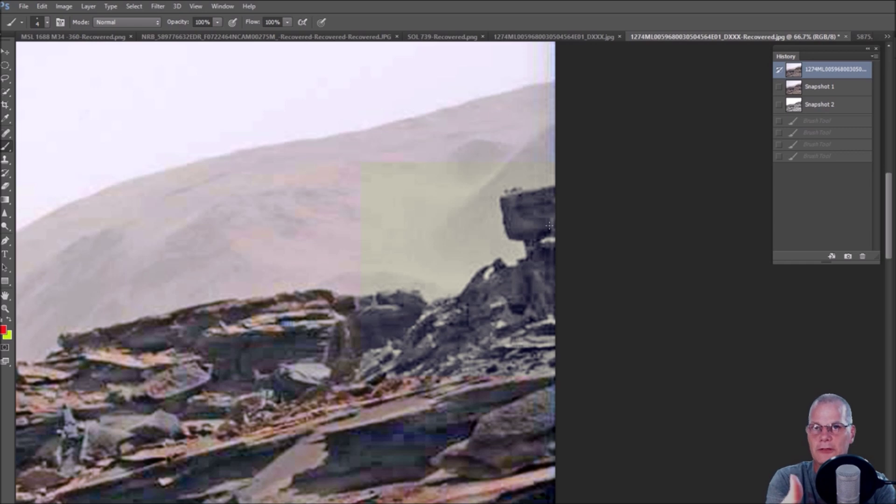
scroll(548, 226, down, 2)
scroll(548, 226, left, 5)
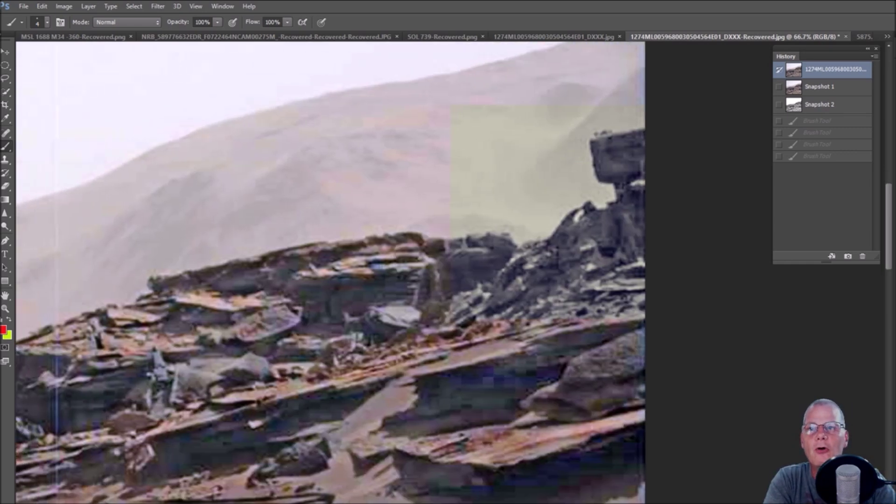
mouse_move(485, 280)
mouse_down()
mouse_move(387, 280)
mouse_move(264, 309)
mouse_move(209, 345)
mouse_up()
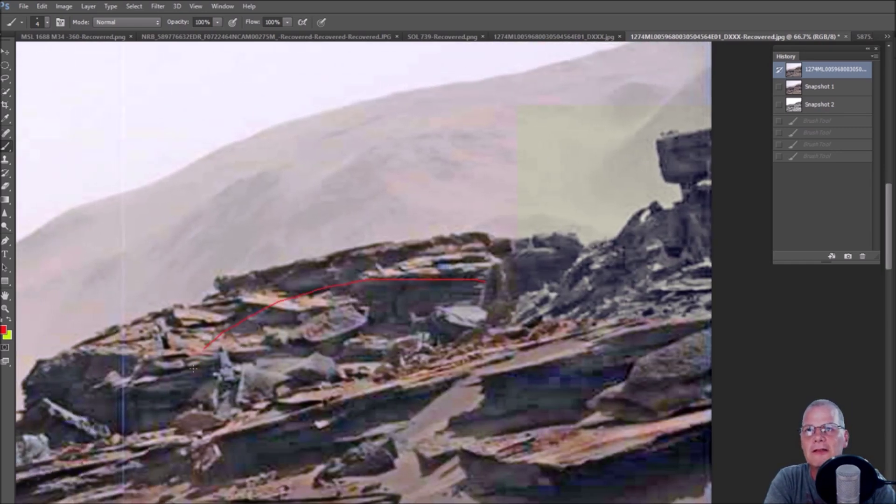
mouse_move(235, 420)
mouse_down()
mouse_move(361, 425)
mouse_move(537, 399)
mouse_move(583, 361)
mouse_move(579, 295)
mouse_up()
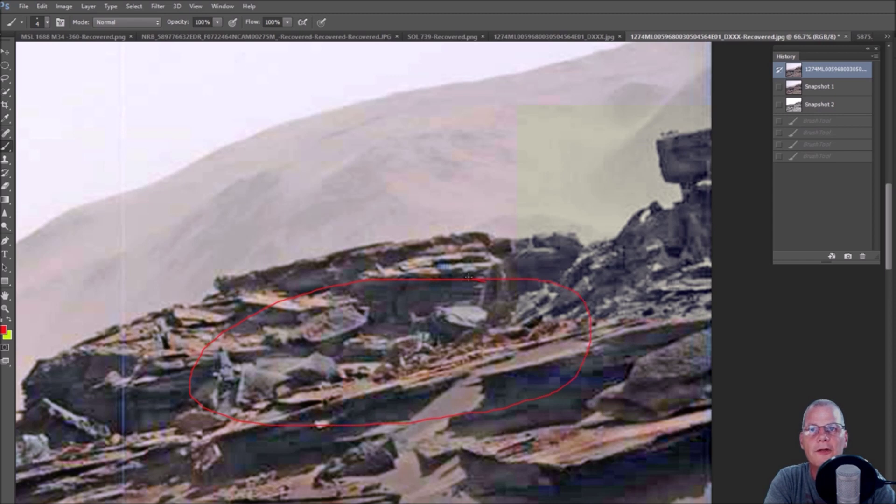
drag(471, 279, 469, 278)
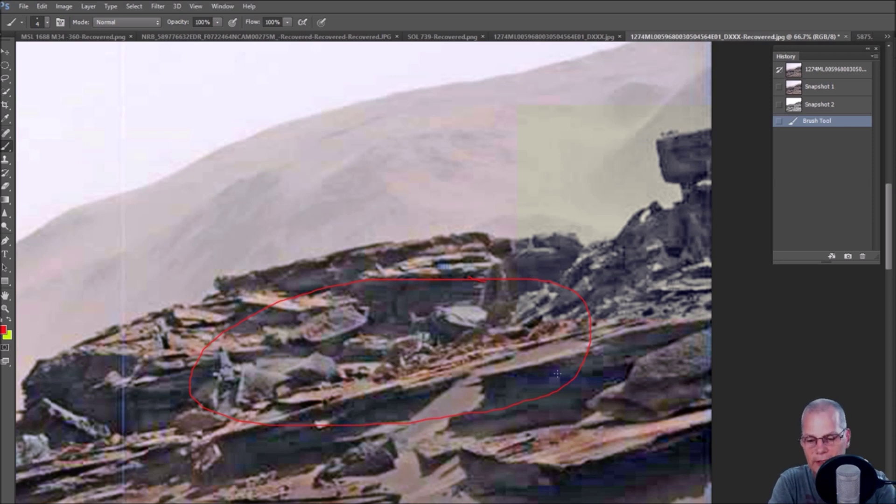
key(ctrl+plus)
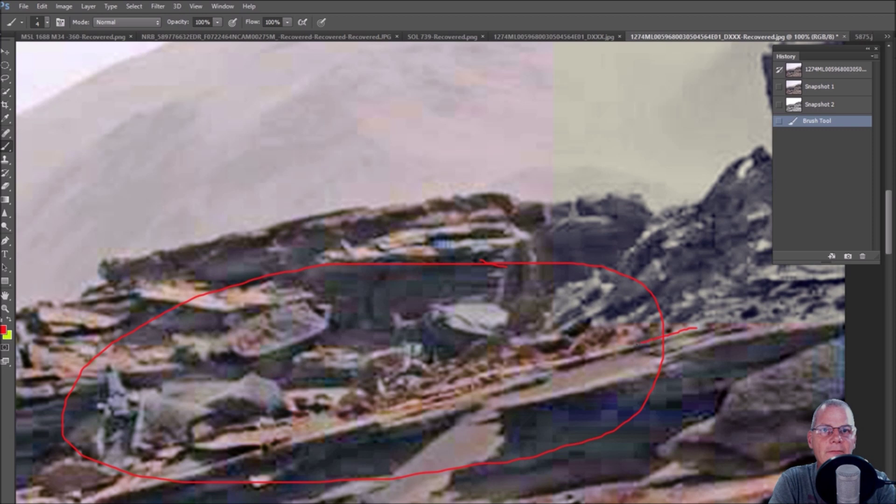
drag(587, 356, 468, 378)
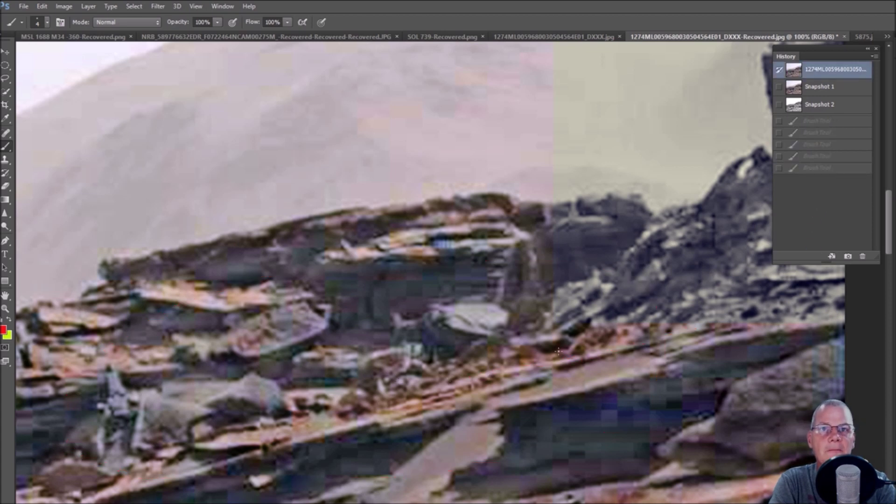
- Circle the narrow strip of reddish debris along the slanting ledge in red and clear the marks again
mouse_move(452, 364)
mouse_down()
mouse_move(477, 393)
mouse_move(618, 375)
mouse_move(748, 335)
mouse_move(737, 316)
mouse_move(629, 322)
mouse_move(460, 358)
mouse_up()
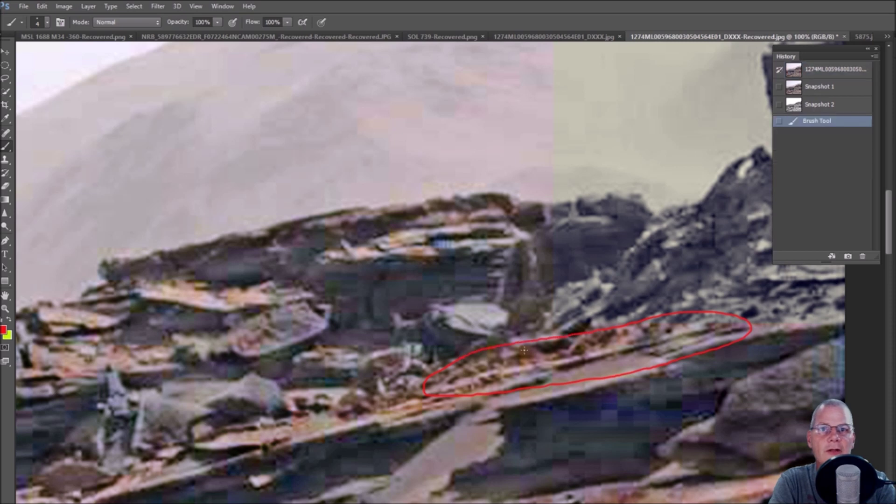
click(581, 355)
click(848, 71)
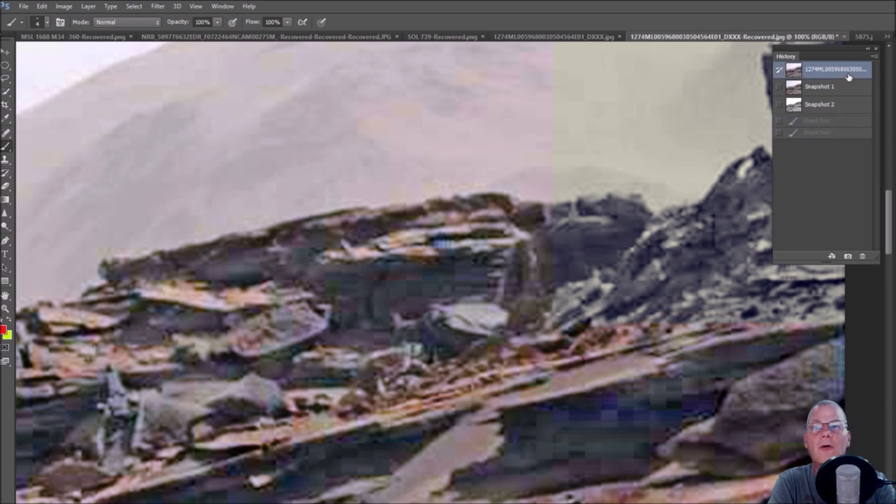
- Draw a red circle around the pale rocks and slanted beam-like piece at the upper ridge's lower left end
key(ctrl+minus)
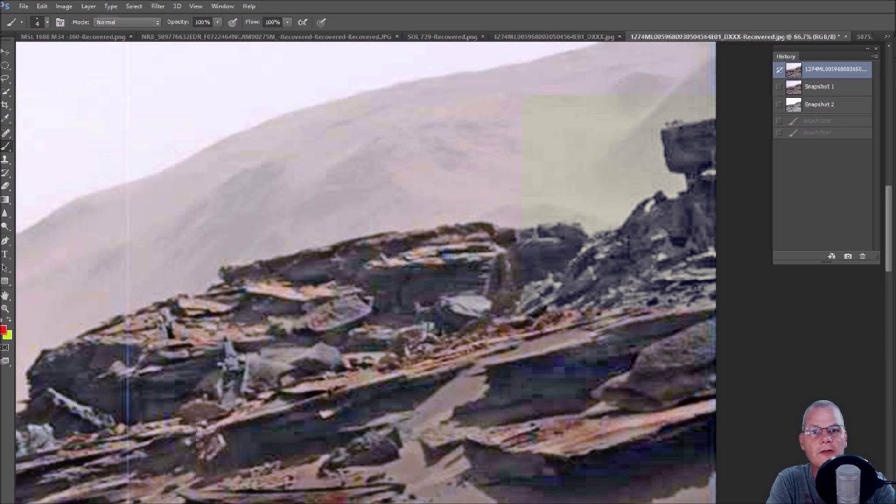
mouse_move(65, 362)
mouse_down()
mouse_move(419, 333)
mouse_move(322, 388)
mouse_move(448, 419)
mouse_move(394, 340)
mouse_up()
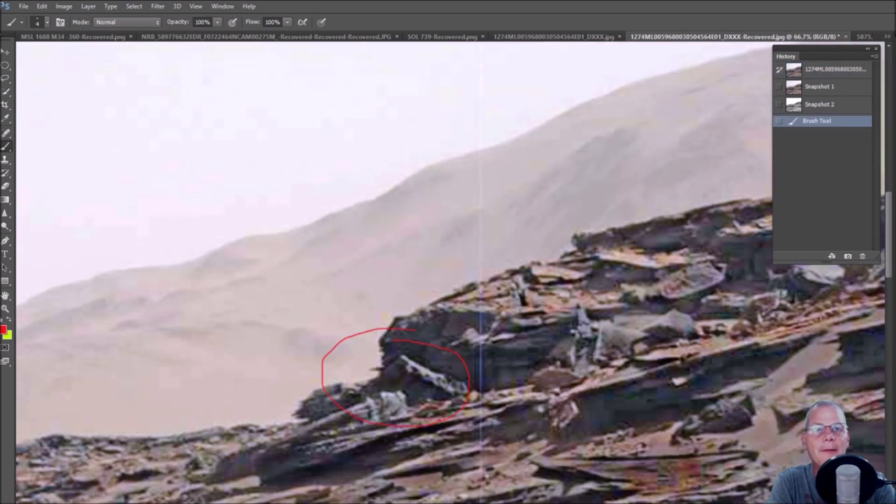
scroll(590, 357, down, 2)
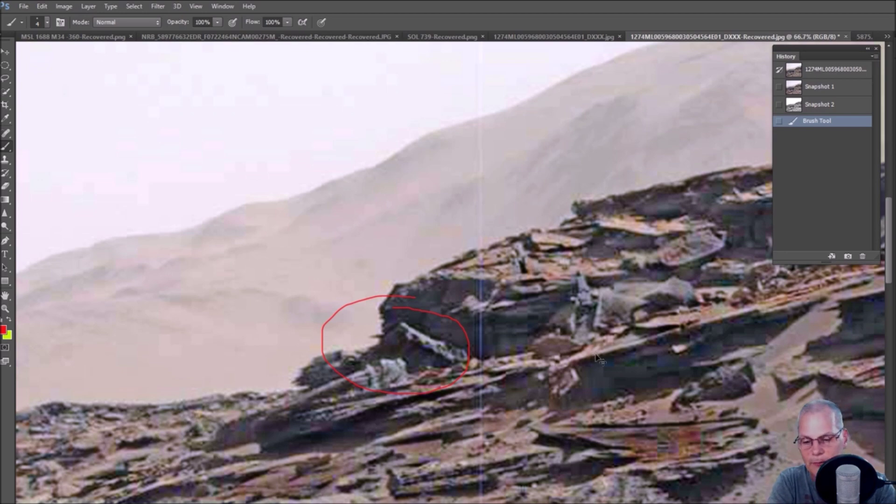
key(ctrl+minus)
scroll(343, 272, right, 5)
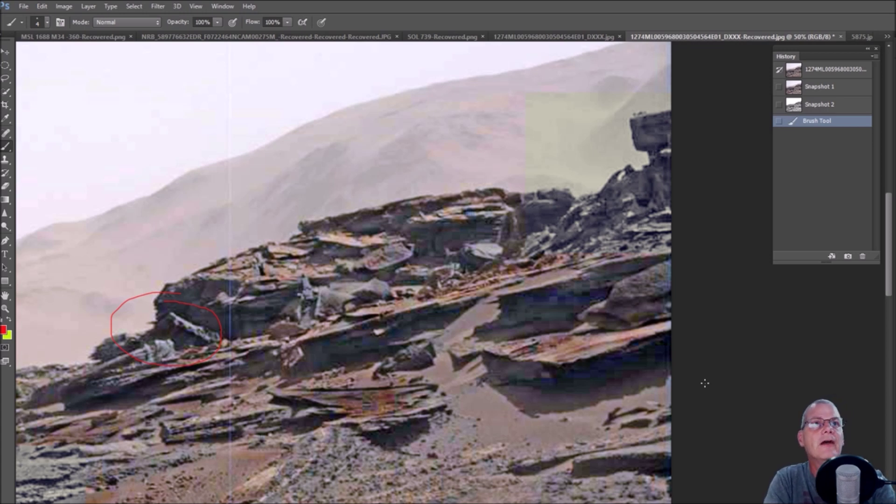
- Switch the image through Snapshot 1 to the grayscale Snapshot 2 and bring the layered outcrop into view
click(846, 87)
click(847, 105)
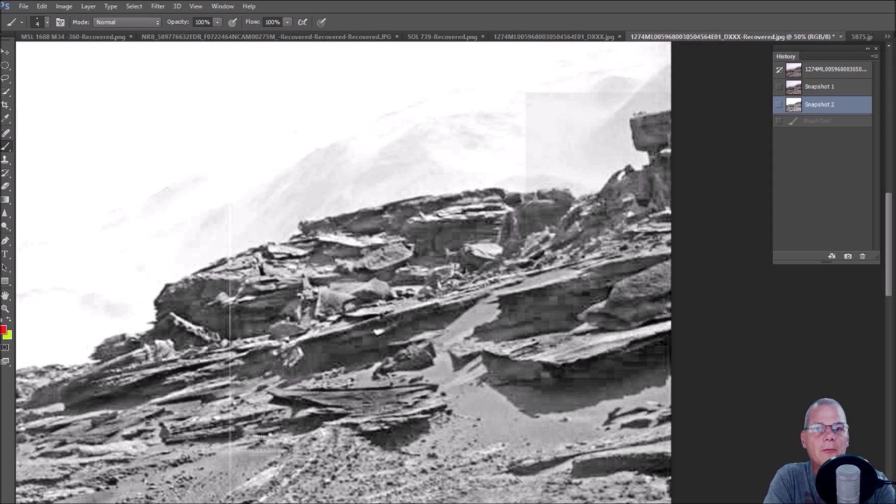
scroll(448, 270, down, 5)
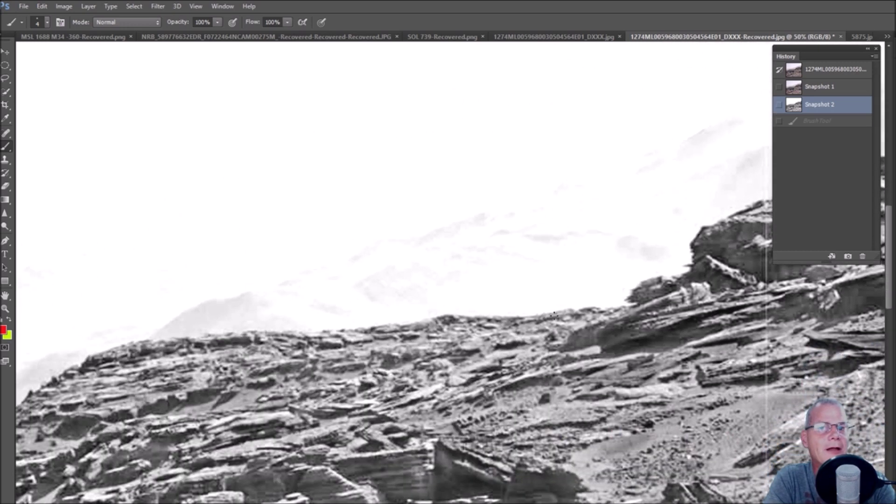
scroll(448, 271, down, 4)
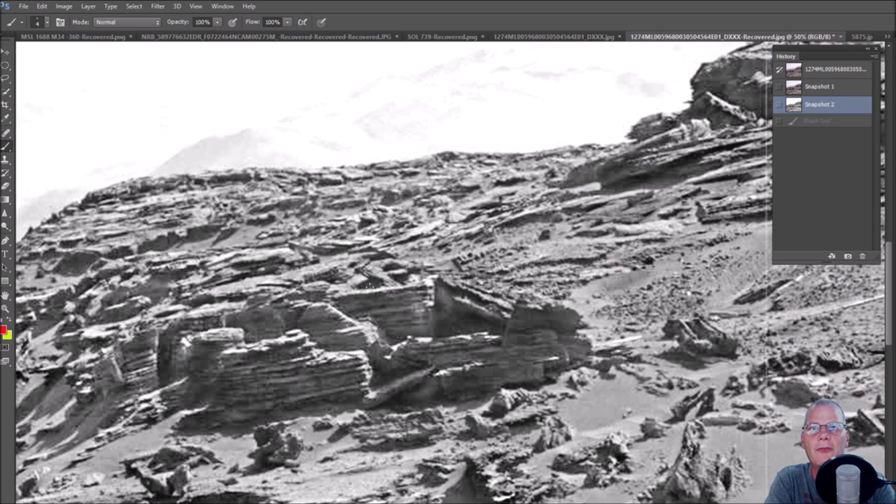
- Circle the layered outcrop in red and trace its two long ledge lines, removing the extra marks around the dark opening and curved edge
mouse_move(283, 230)
mouse_down()
mouse_move(84, 332)
mouse_move(205, 427)
mouse_move(544, 430)
mouse_move(631, 326)
mouse_move(527, 259)
mouse_move(304, 232)
mouse_up()
drag(286, 307, 422, 284)
drag(300, 355, 504, 335)
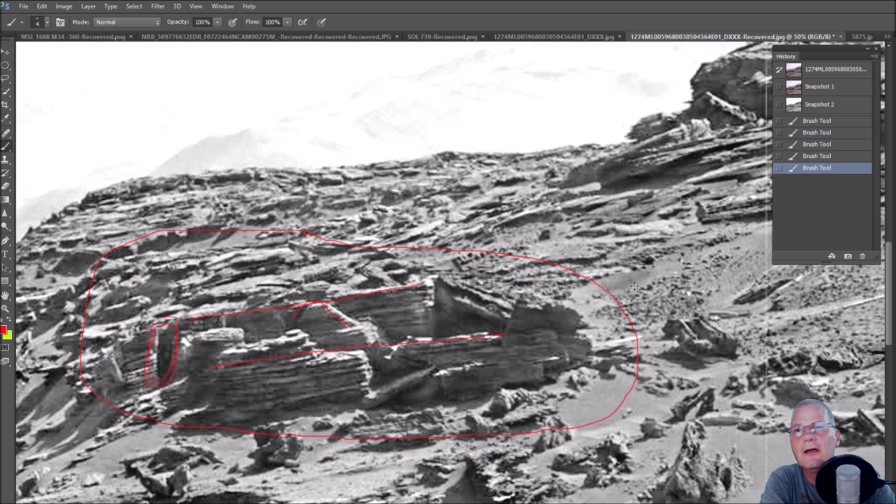
click(848, 149)
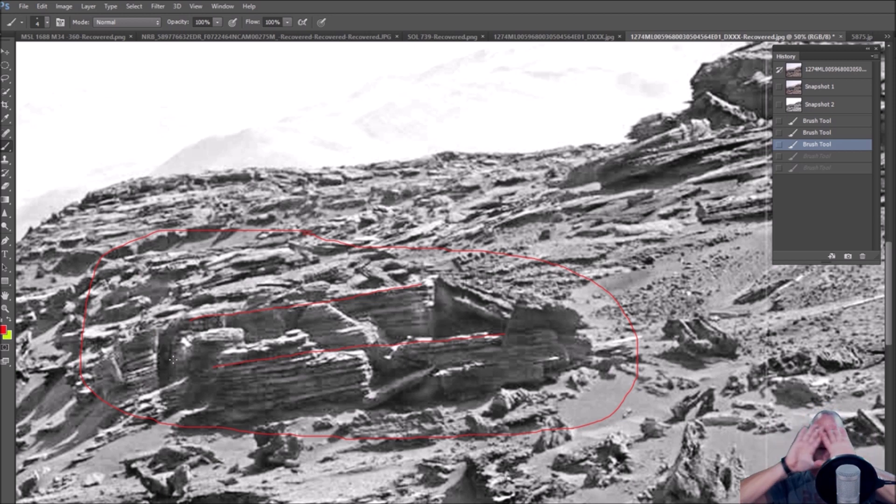
- Draw a red circle around the isolated dark rock on the sand just beyond the right end of the circled outcrop
scroll(173, 359, down, 2)
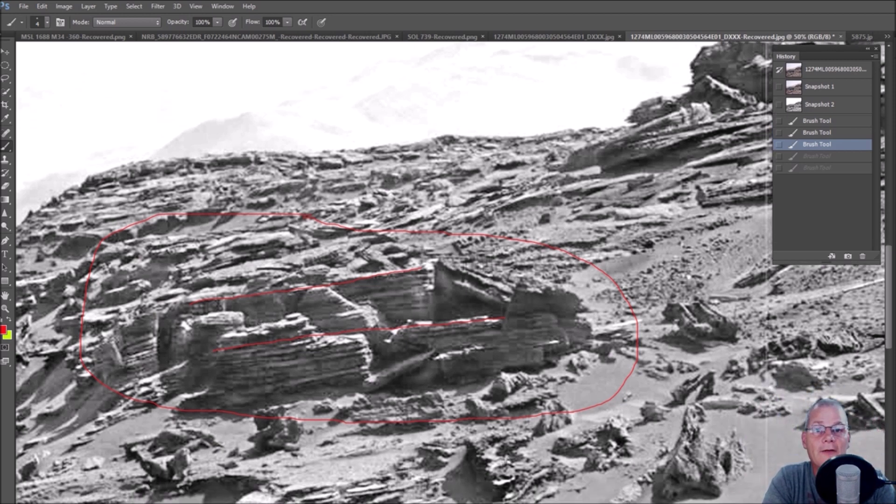
scroll(646, 494, right, 5)
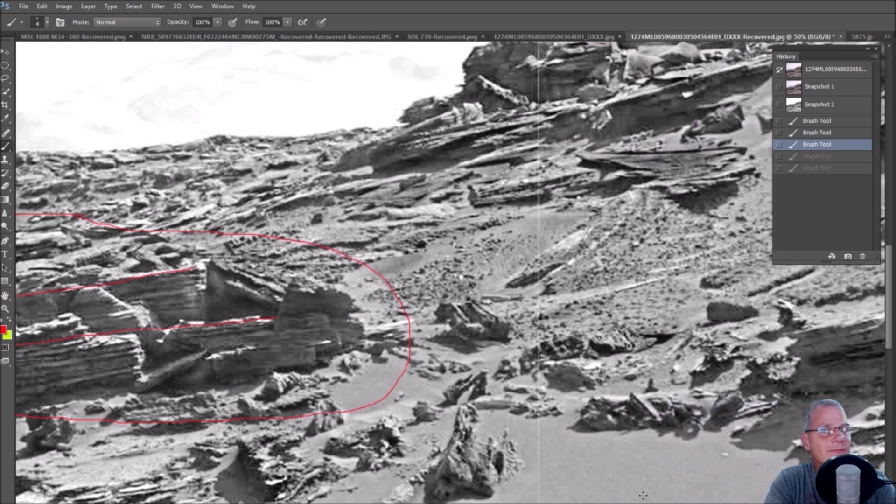
key(ctrl+plus)
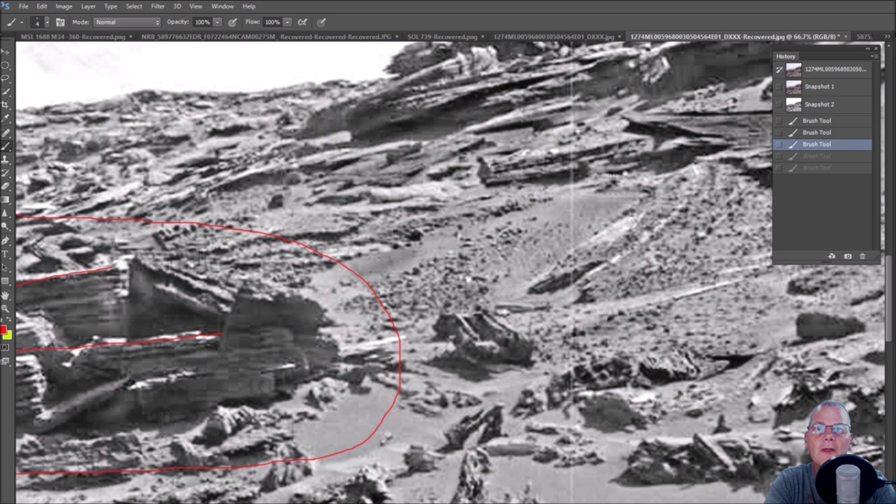
mouse_move(455, 286)
mouse_down()
mouse_move(402, 326)
mouse_move(414, 382)
mouse_move(462, 403)
mouse_move(511, 404)
mouse_move(563, 371)
mouse_move(564, 331)
mouse_move(532, 296)
mouse_move(448, 284)
mouse_up()
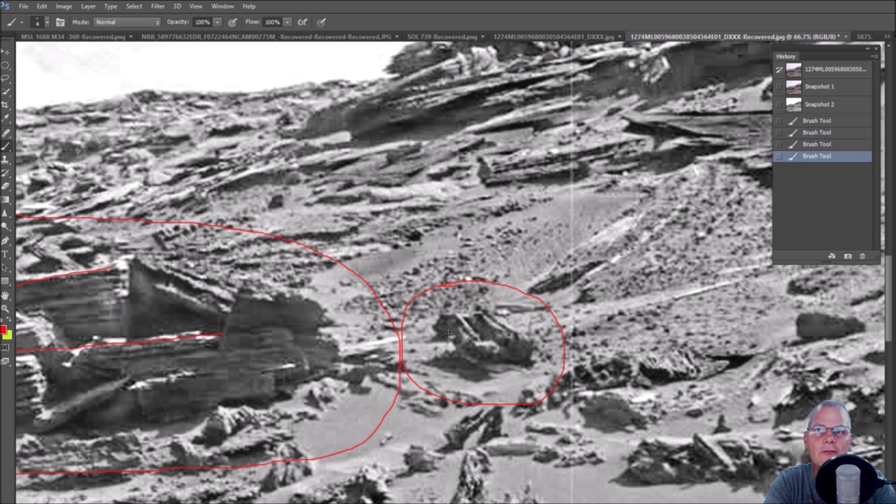
- Trace the isolated rock's edges, round detail and shadow in red, and mark the lower left corner of the nearby dark rock
mouse_move(456, 339)
mouse_down()
mouse_move(473, 332)
mouse_move(477, 340)
mouse_move(485, 312)
mouse_move(517, 341)
mouse_up()
mouse_move(441, 317)
mouse_down()
mouse_move(483, 311)
mouse_move(442, 332)
mouse_up()
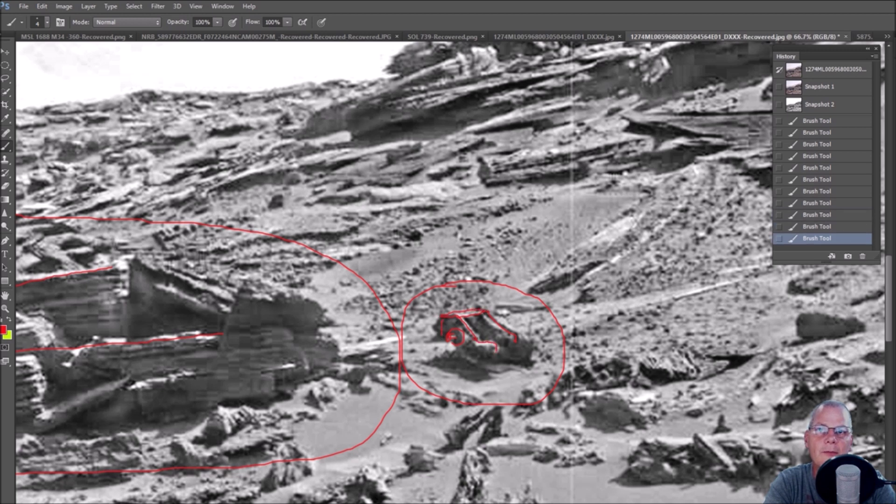
click(447, 360)
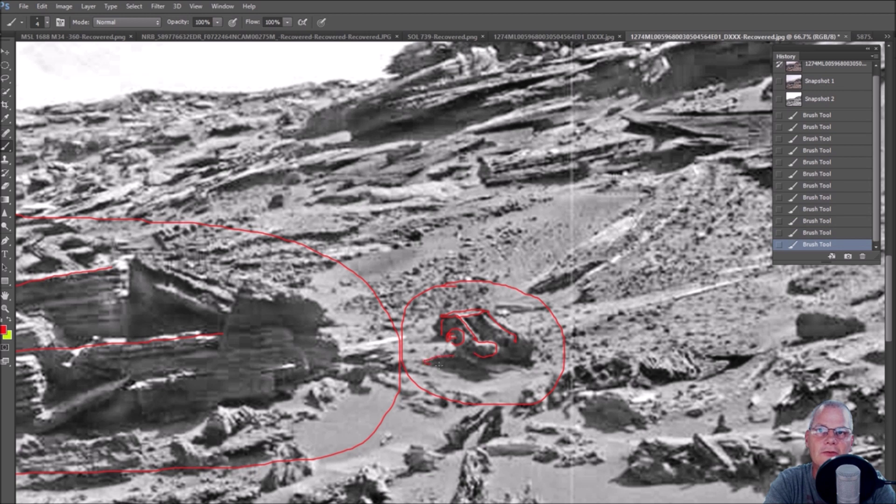
click(484, 365)
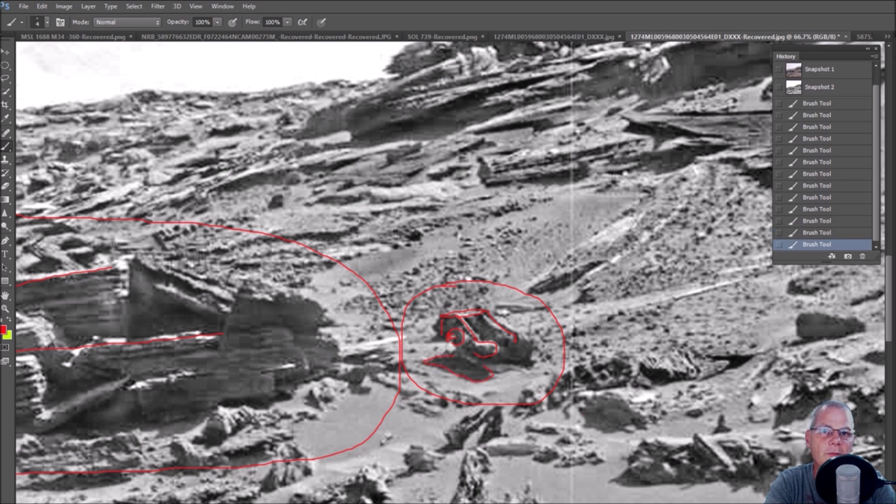
drag(590, 434, 617, 433)
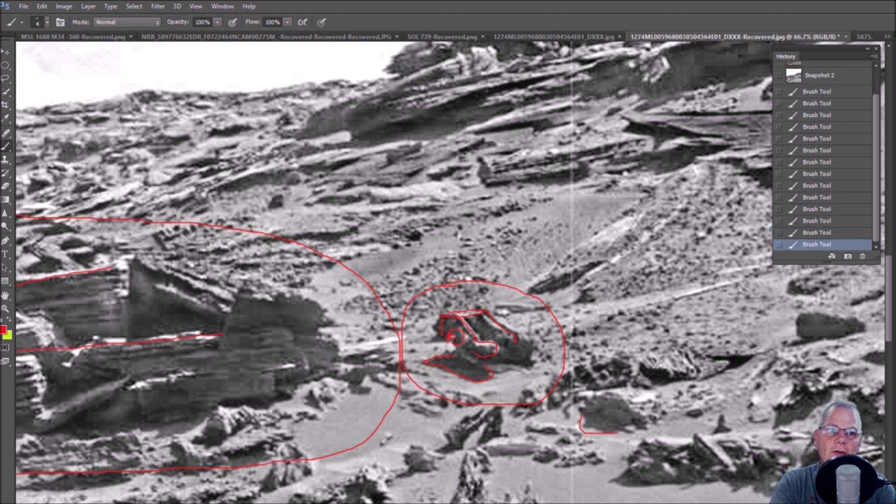
- Draw a red circle around the layered rock inside the bright round patch beyond the sand flat
scroll(508, 356, down, 3)
scroll(665, 362, down, 3)
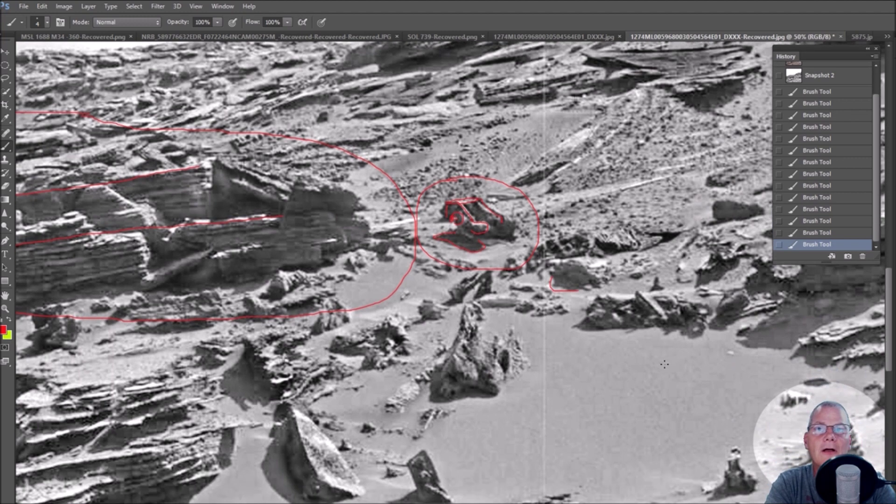
scroll(577, 443, right, 5)
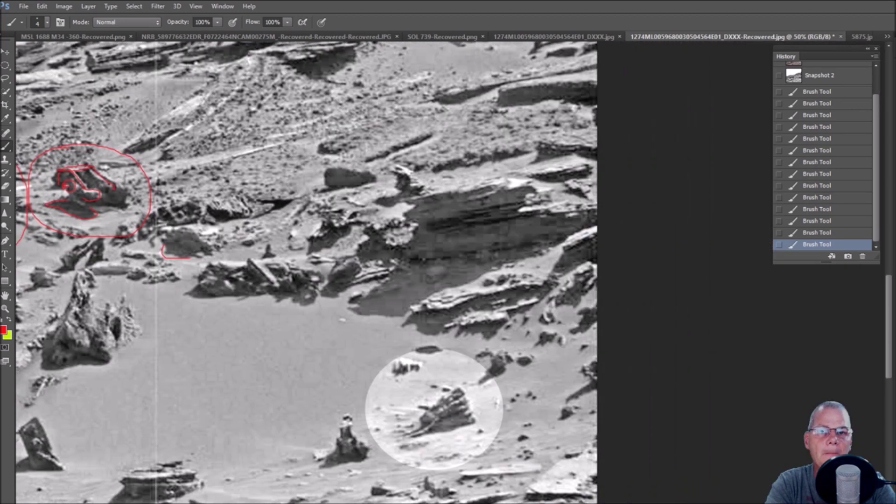
scroll(576, 443, down, 2)
key(ctrl+plus)
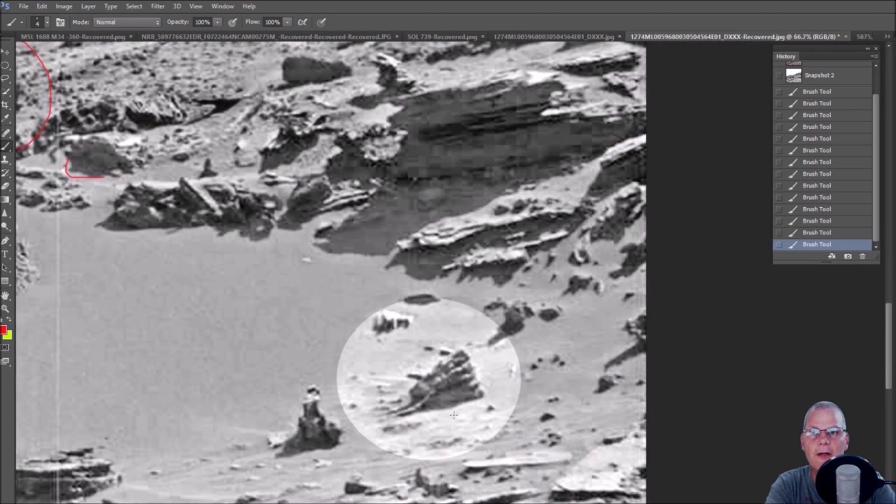
mouse_move(404, 360)
mouse_down()
mouse_move(384, 370)
mouse_move(378, 442)
mouse_move(532, 428)
mouse_move(515, 344)
mouse_move(423, 333)
mouse_move(389, 358)
mouse_up()
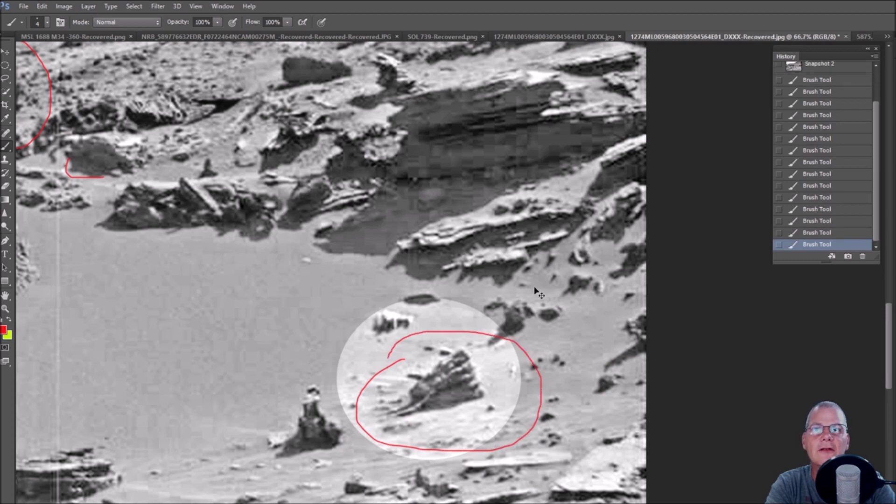
key(ctrl+minus)
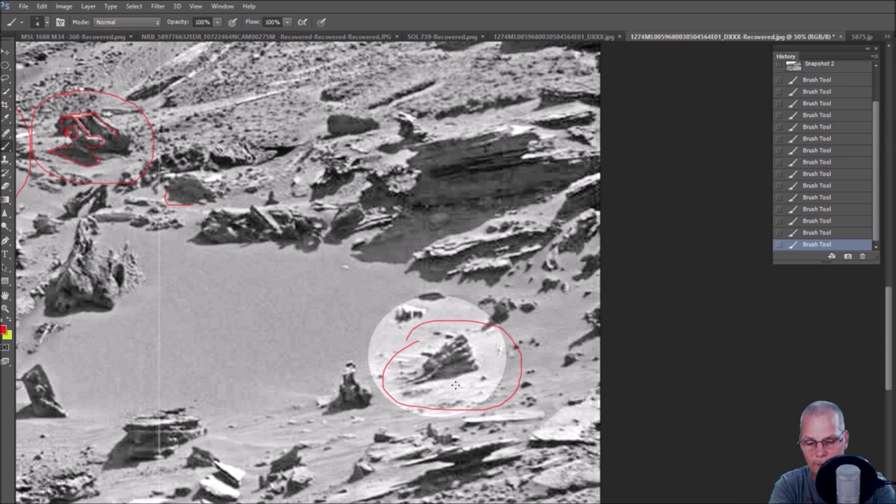
key(ctrl+minus)
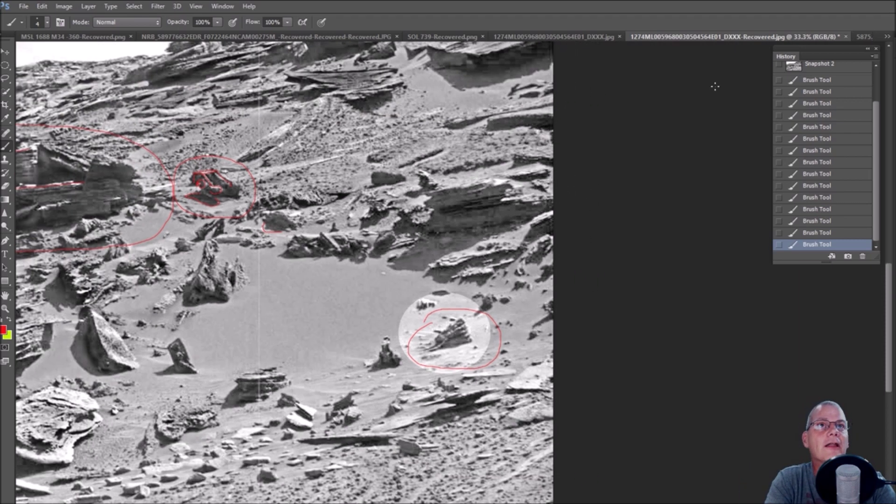
click(592, 38)
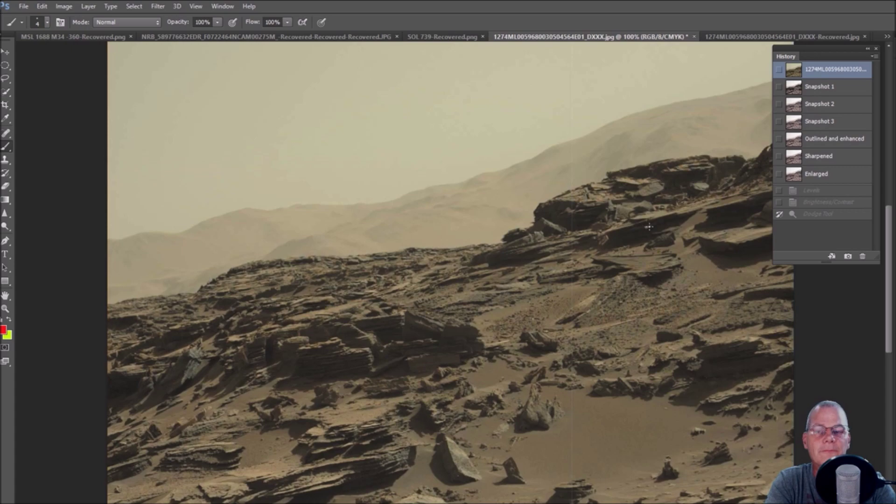
key(ctrl+minus)
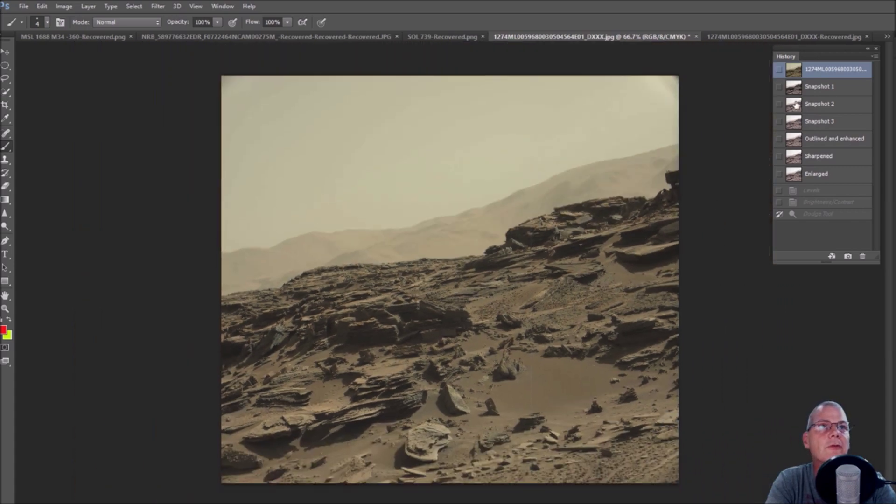
click(829, 91)
key(ctrl+plus)
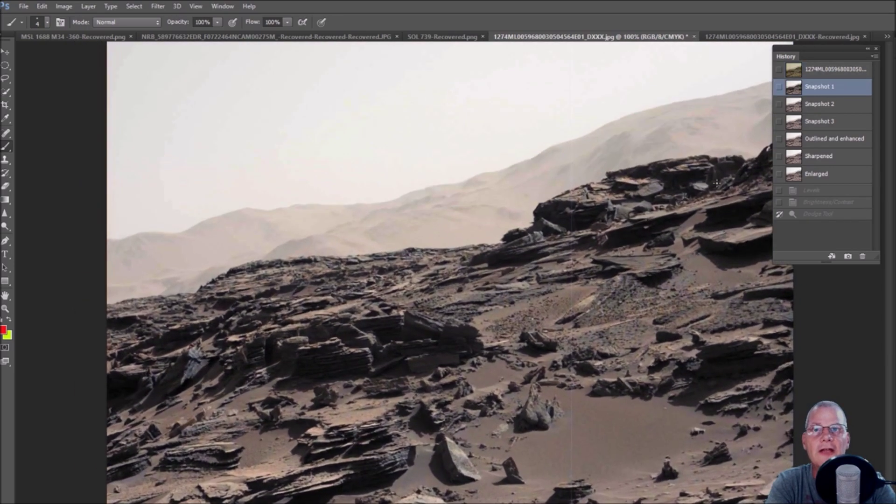
click(845, 73)
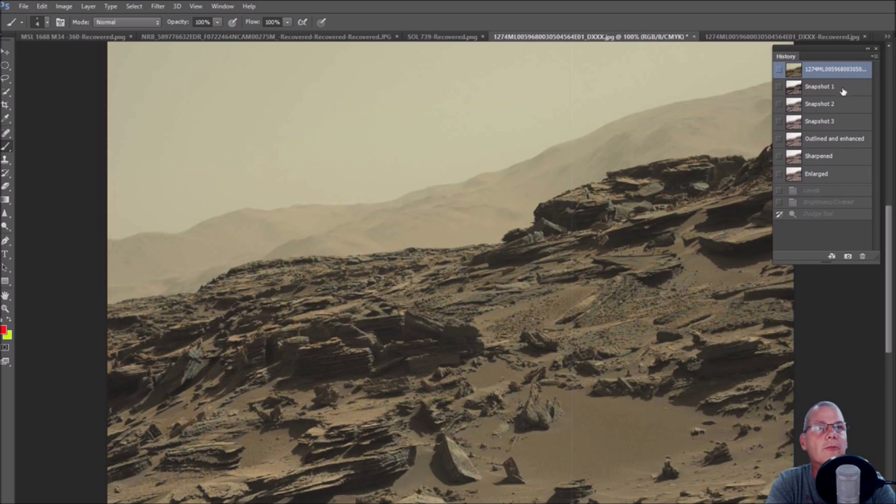
click(843, 91)
click(843, 105)
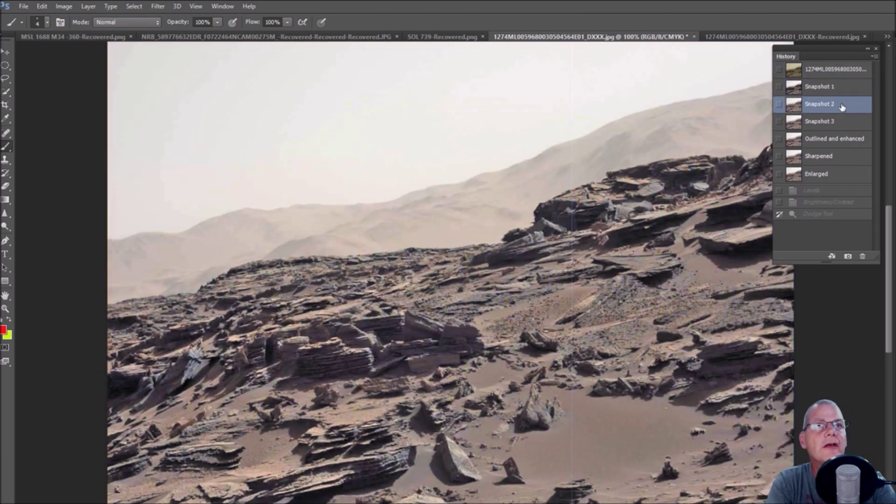
click(843, 136)
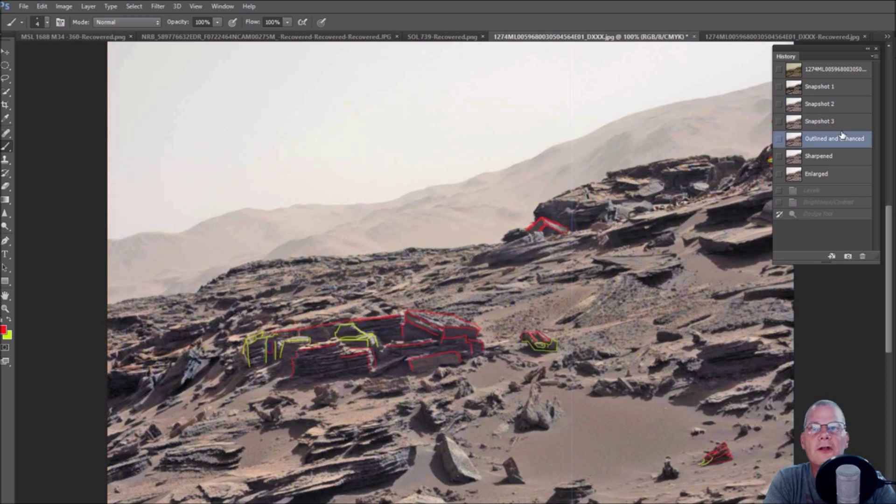
- Examine the outlined formations along the upper ridge, comparing the Outlined and enhanced snapshot with Sharpened
scroll(450, 273, down, 2)
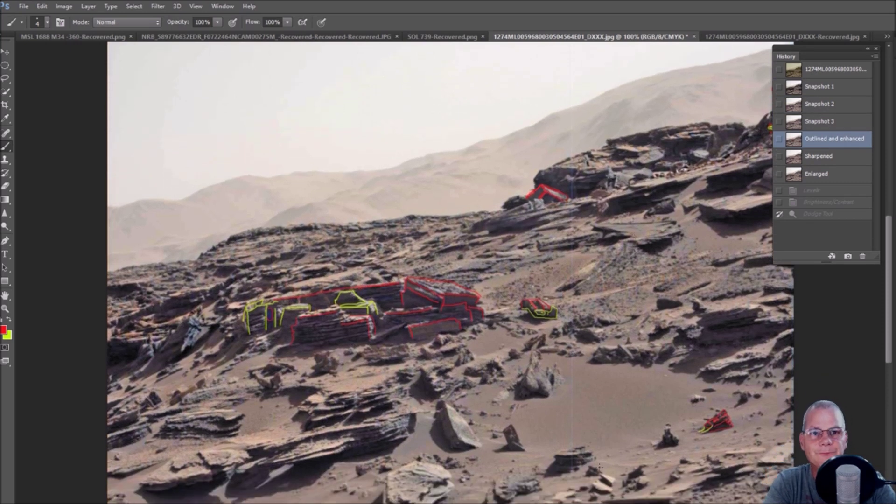
scroll(651, 260, right, 6)
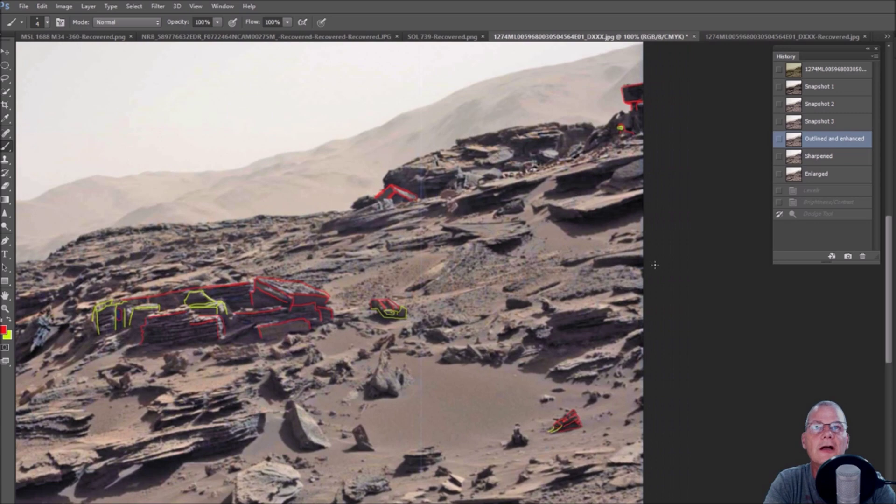
scroll(656, 241, up, 4)
key(ctrl+plus)
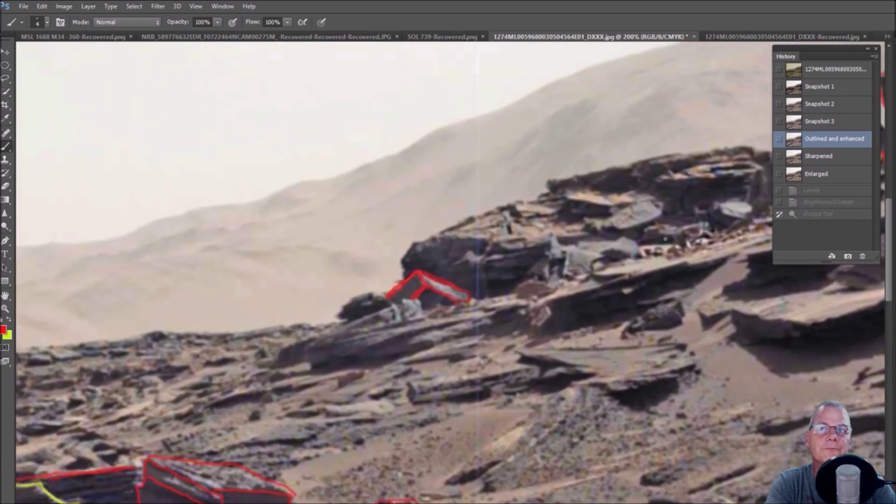
scroll(450, 273, right, 8)
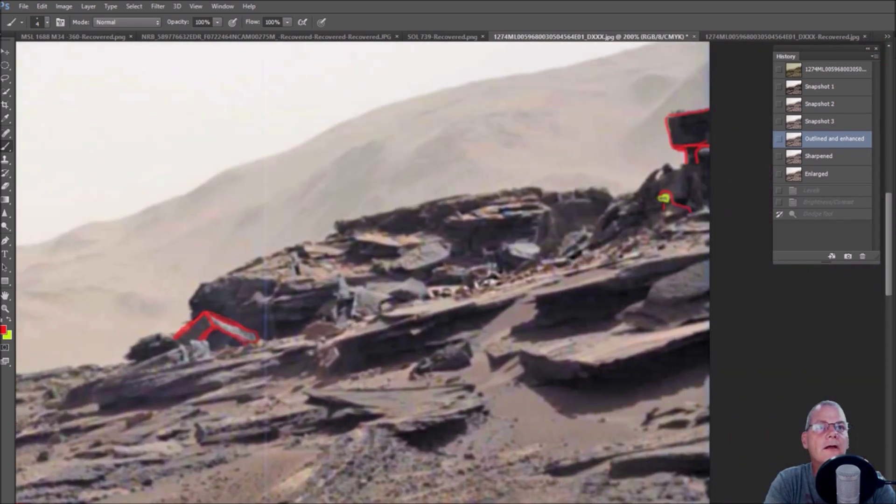
click(818, 157)
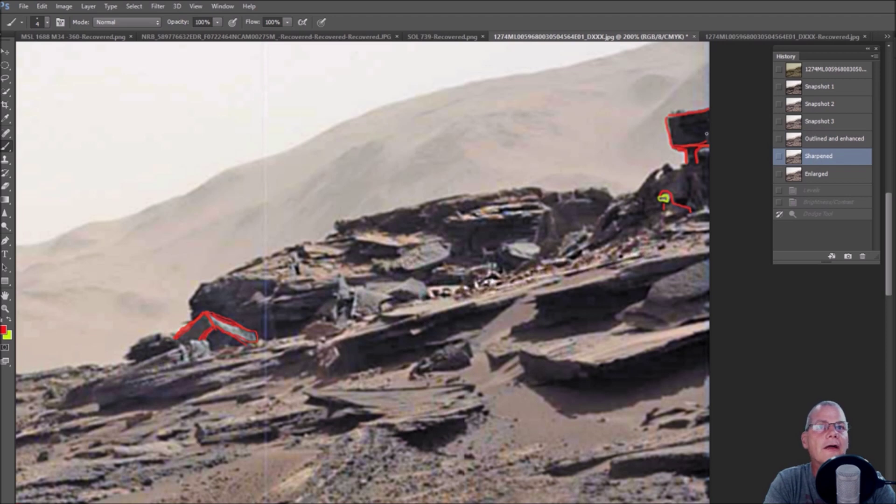
click(839, 141)
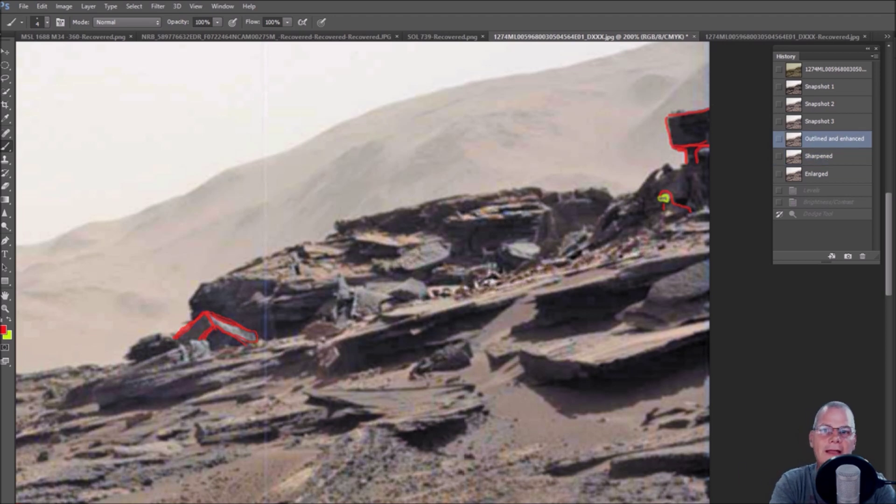
- Inspect the outlined boxy formation at the ridge's upper end at 300%, checking it against the Sharpened snapshot
scroll(626, 394, right, 5)
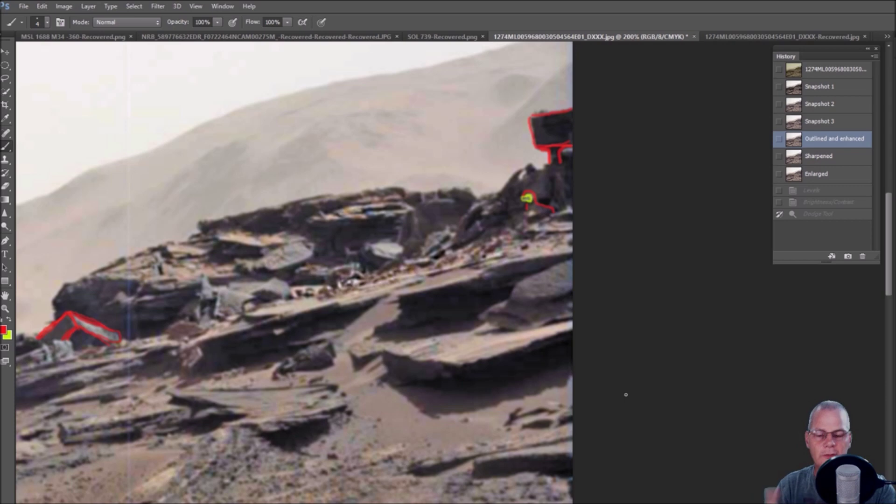
key(ctrl+plus)
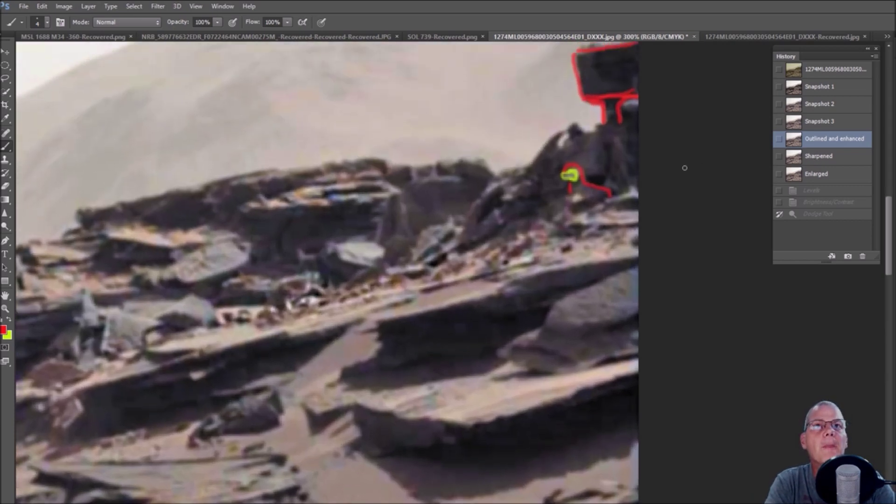
scroll(706, 156, up, 5)
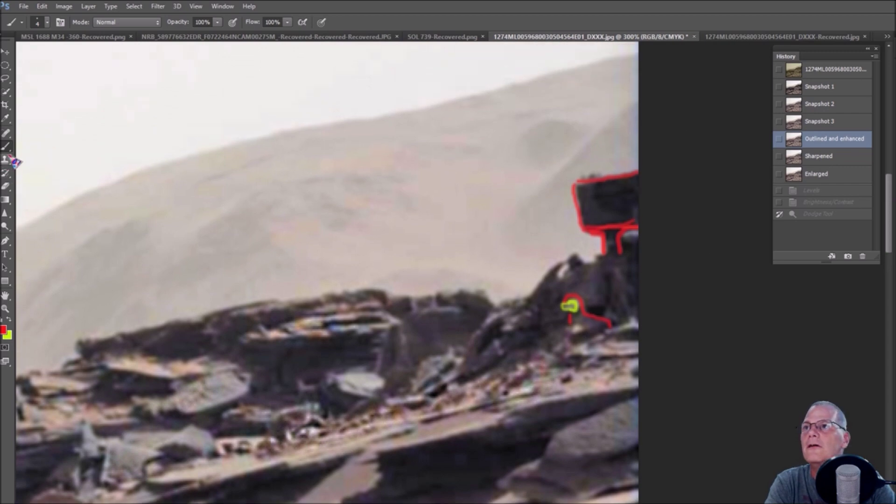
click(5, 267)
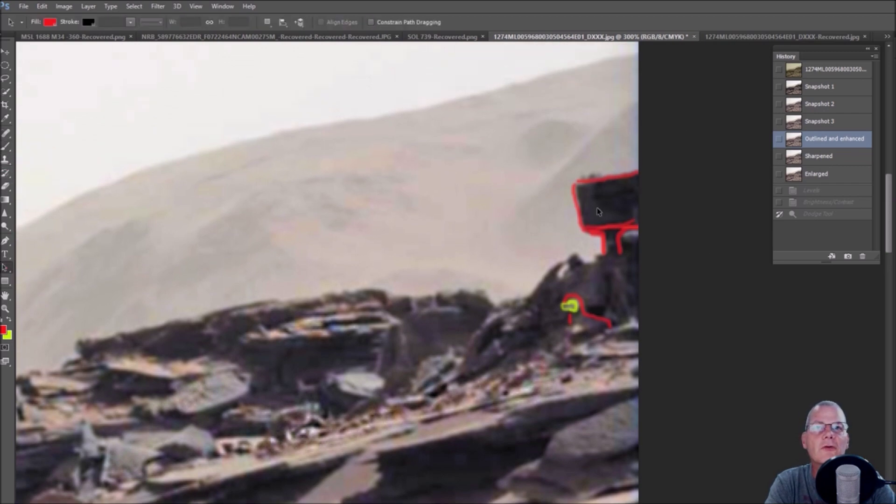
click(853, 162)
scroll(697, 204, down, 3)
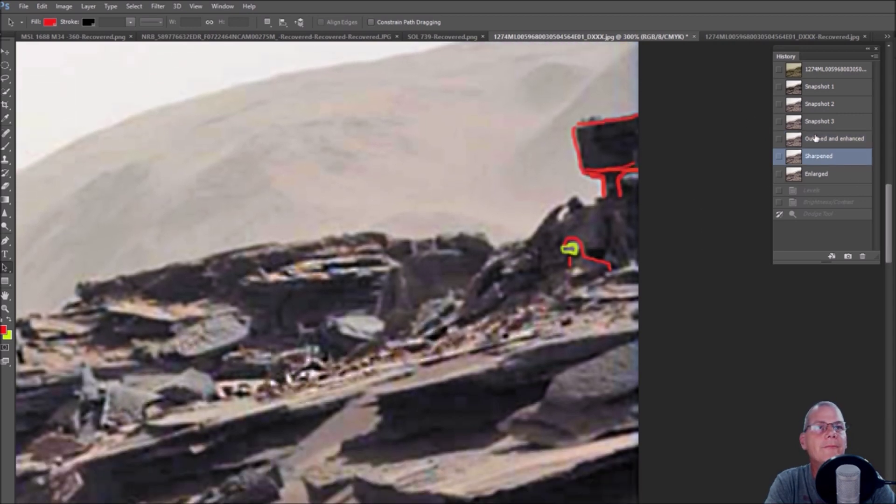
click(826, 141)
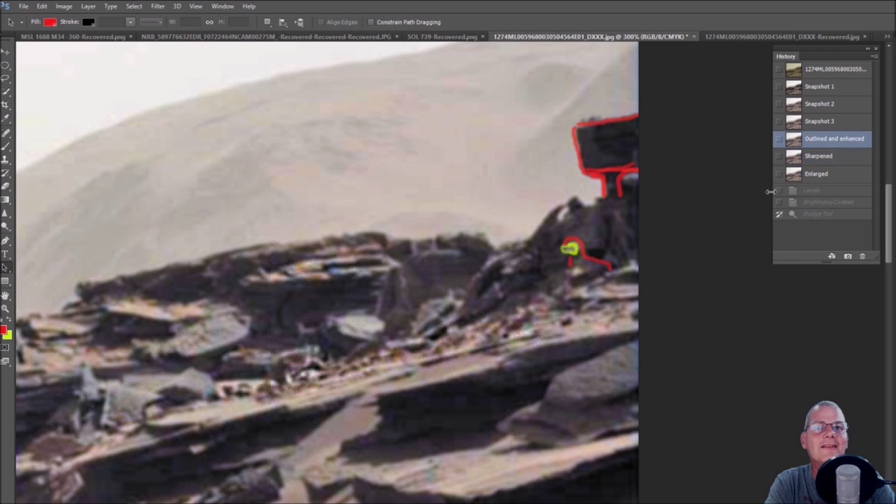
- Circle the rocks beneath the boxy formation in red on Snapshot 3 and return to the Outlined and enhanced snapshot
click(856, 125)
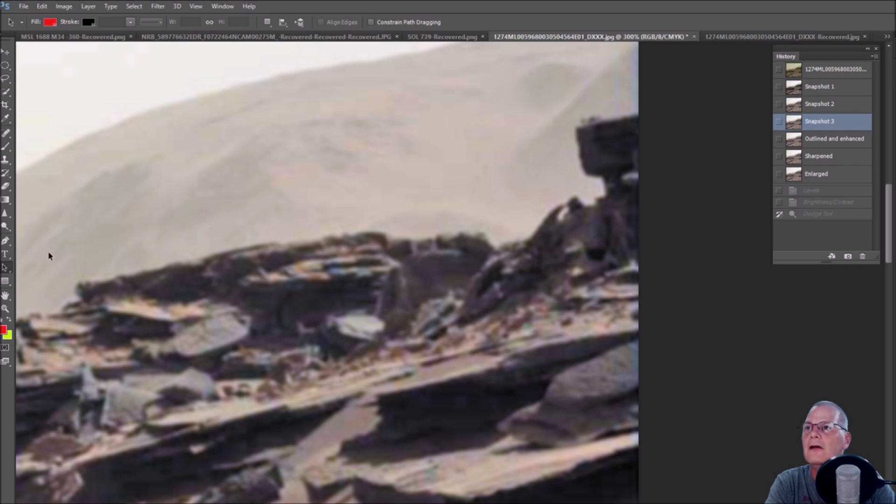
click(5, 146)
mouse_move(576, 222)
mouse_down()
mouse_move(548, 280)
mouse_move(606, 219)
mouse_up()
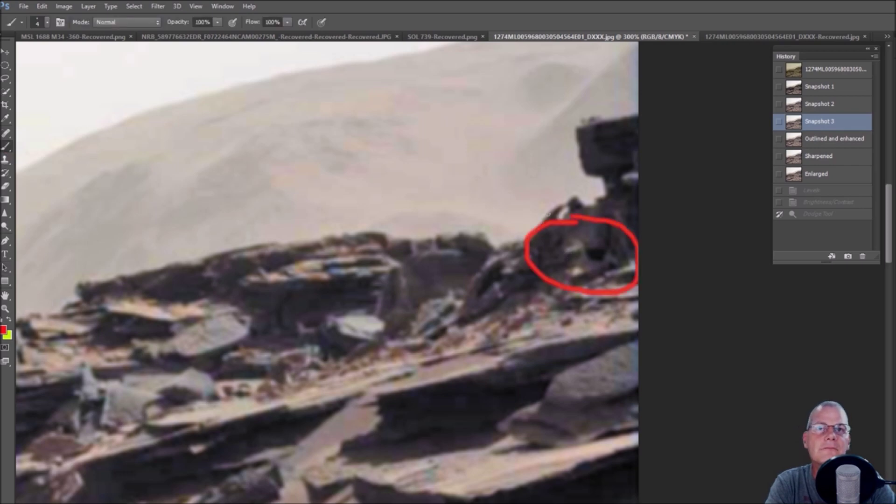
click(828, 140)
scroll(368, 390, down, 2)
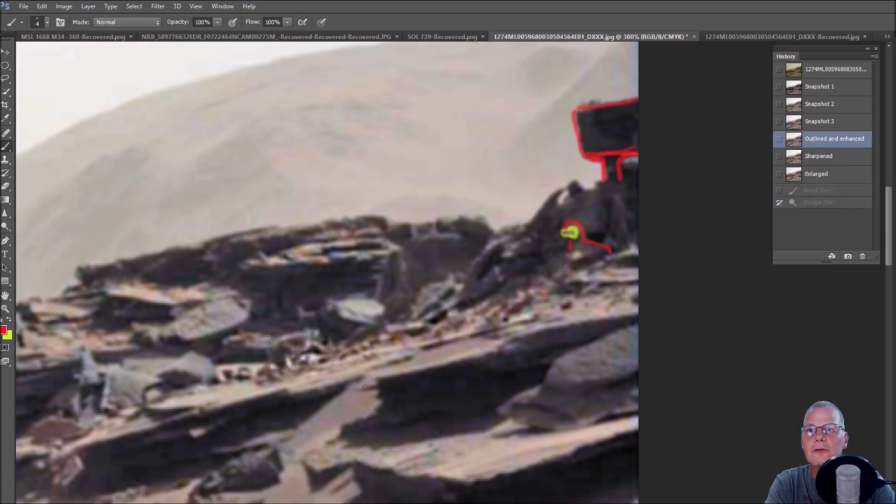
- Compare the tent-shaped formation lower on the ridge across the Sharpened, Snapshot 1, Snapshot 3 and Outlined and enhanced versions, ending on Sharpened
mouse_move(211, 351)
mouse_down()
mouse_move(226, 387)
mouse_move(306, 391)
mouse_move(413, 370)
mouse_move(491, 328)
mouse_move(477, 291)
mouse_move(315, 286)
mouse_move(207, 358)
mouse_up()
click(857, 157)
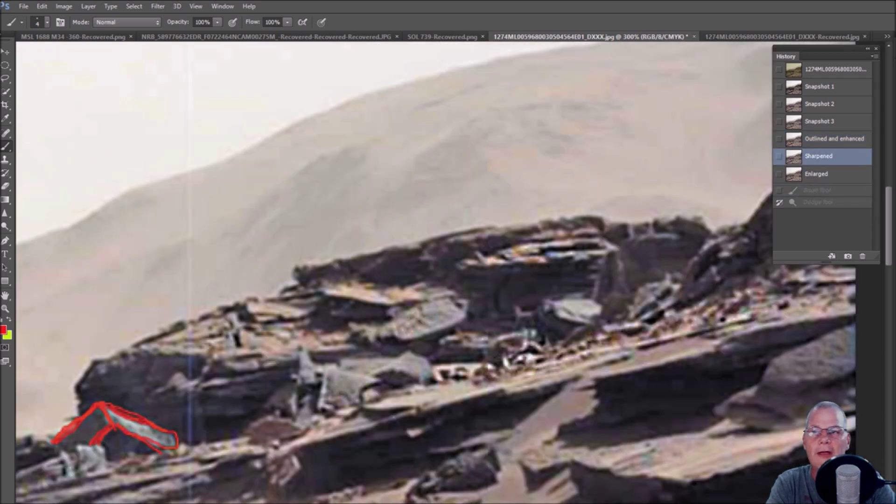
drag(312, 385, 481, 314)
click(845, 86)
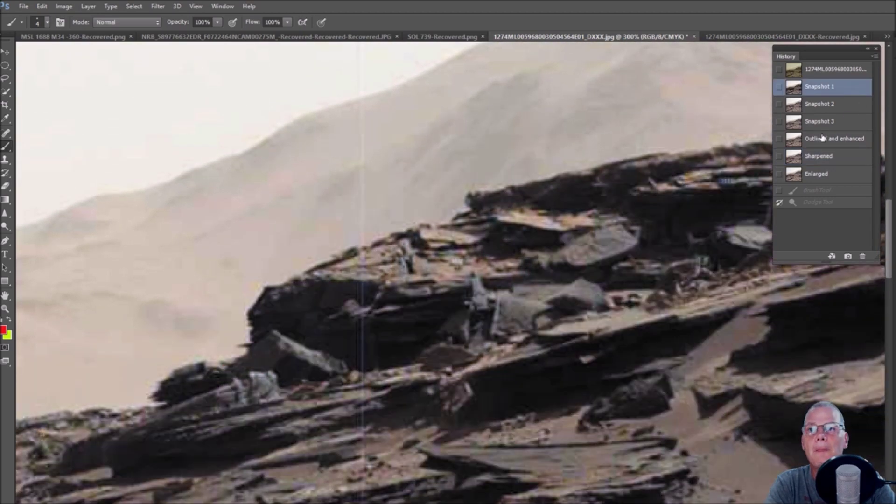
click(837, 124)
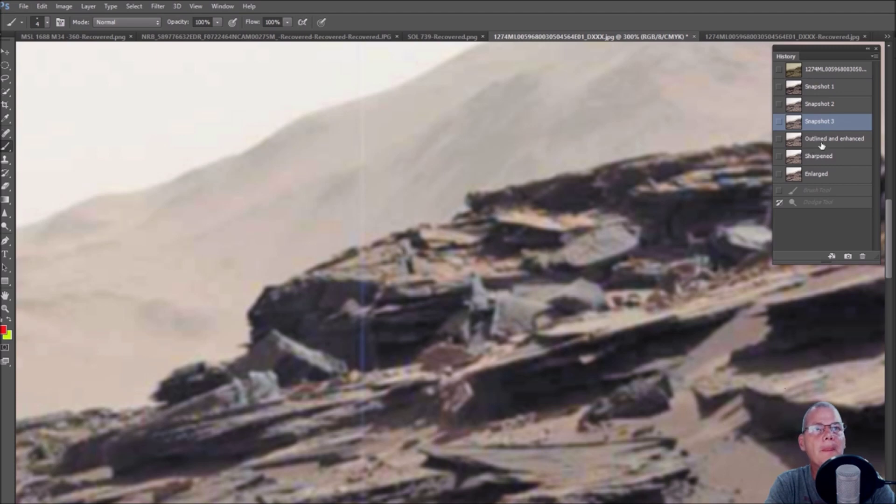
click(851, 144)
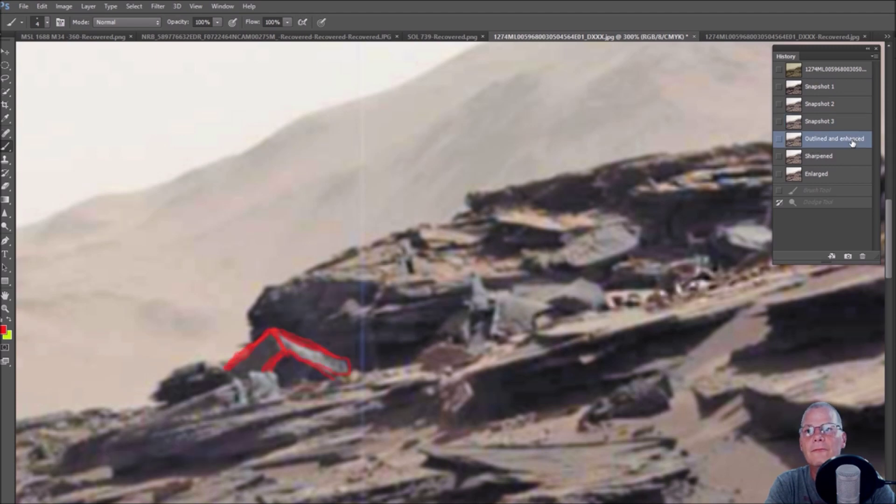
click(852, 120)
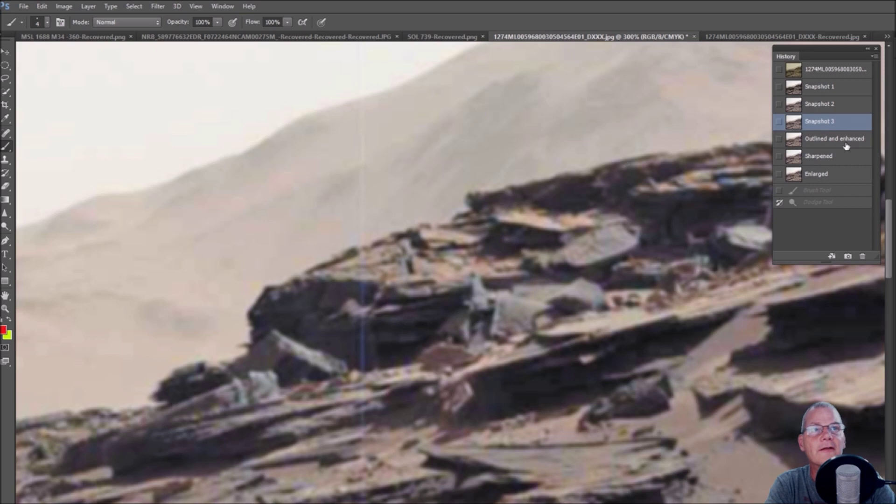
click(846, 142)
click(833, 161)
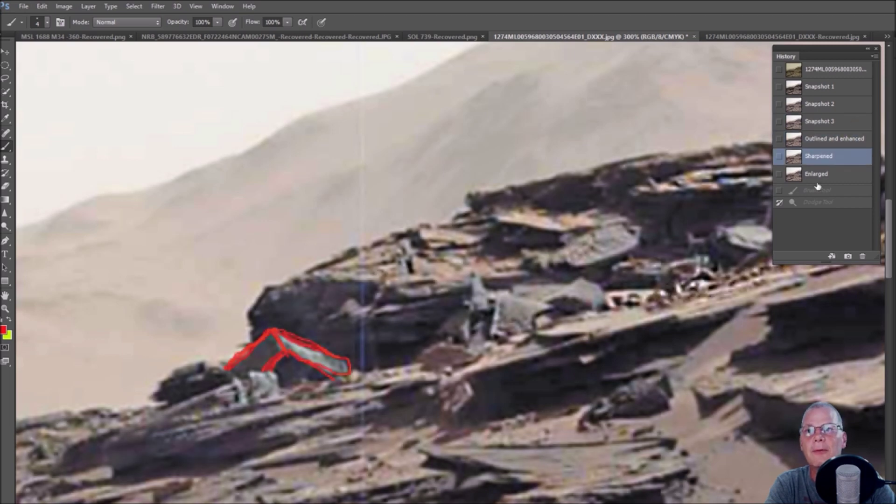
scroll(591, 267, down, 3)
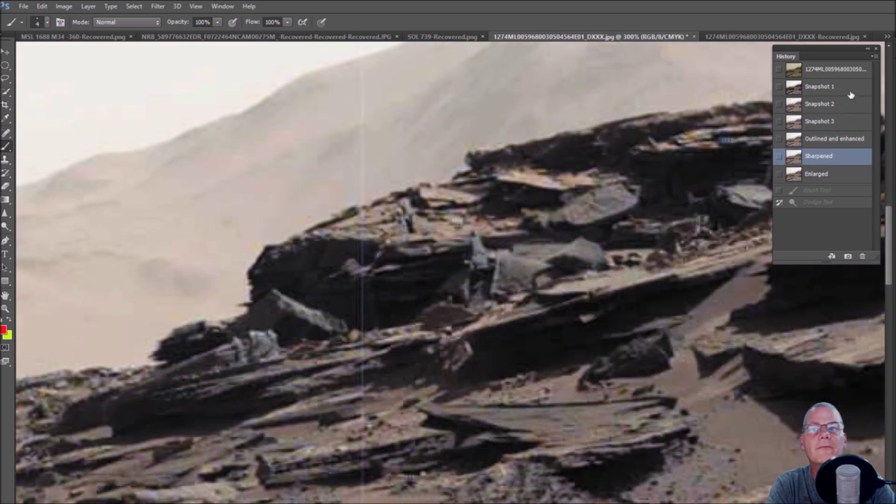
- Examine the layered block formation on the middle slope at 200%, comparing Snapshot 1, Snapshot 3 and Outlined and enhanced
click(851, 94)
key(ctrl+minus)
key(ctrl+minus)
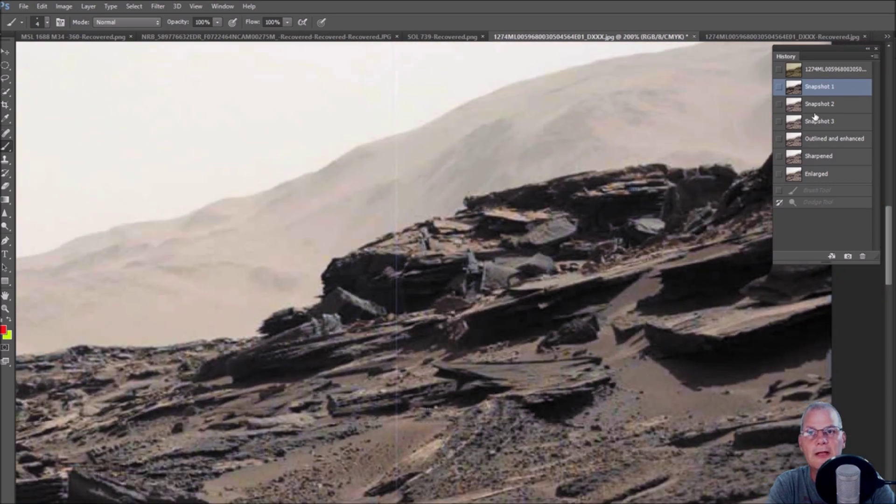
scroll(594, 201, down, 2)
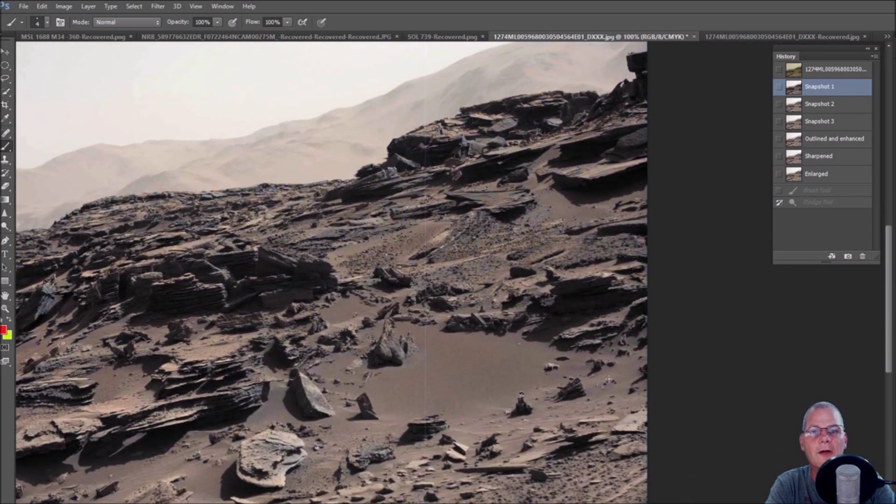
scroll(448, 271, left, 4)
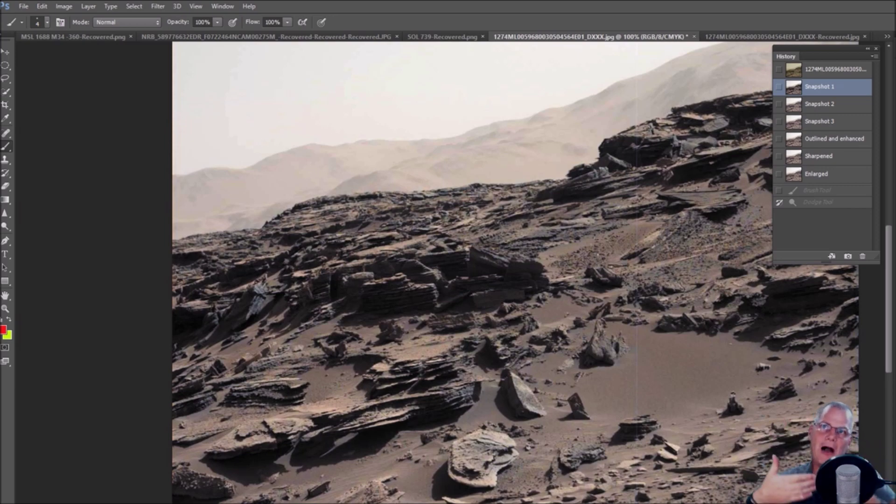
key(ctrl+plus)
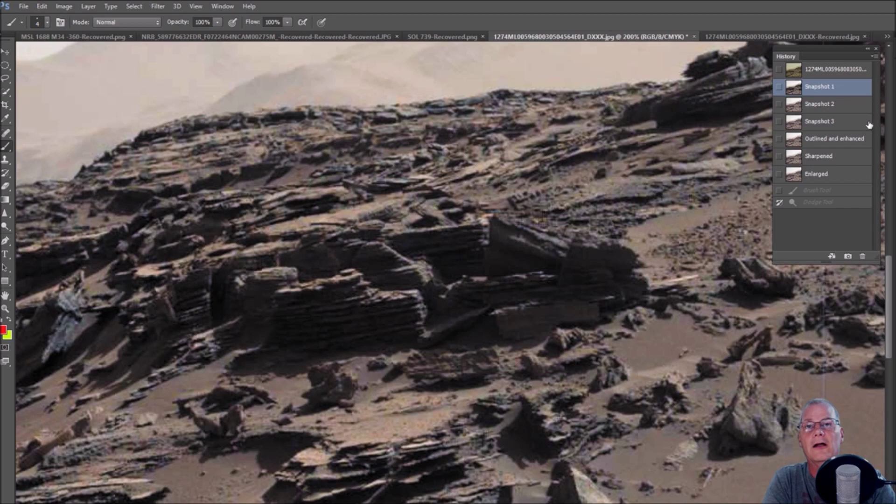
click(862, 123)
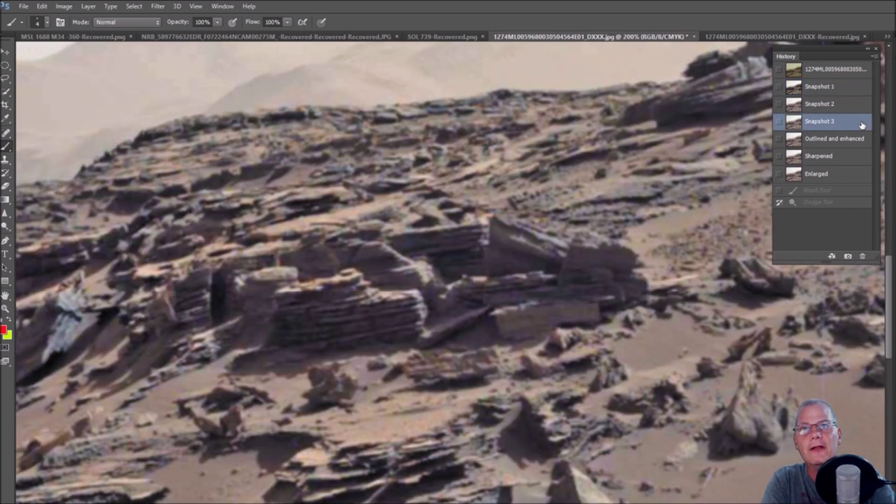
click(856, 139)
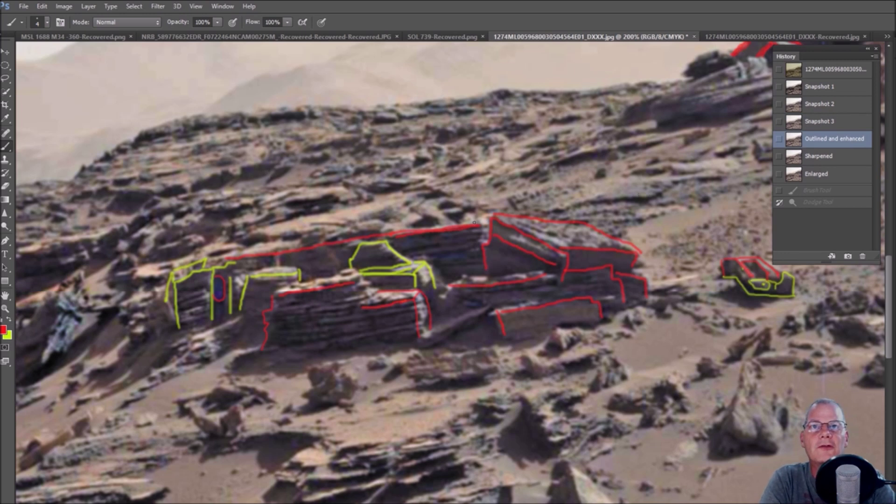
- Mark the layered formation in red on Outlined and enhanced: try an arc, revert it, add an arrow at the slanted block and trace the long slab
mouse_move(481, 198)
mouse_down()
mouse_move(505, 180)
mouse_move(594, 179)
mouse_move(658, 224)
mouse_move(676, 258)
mouse_up()
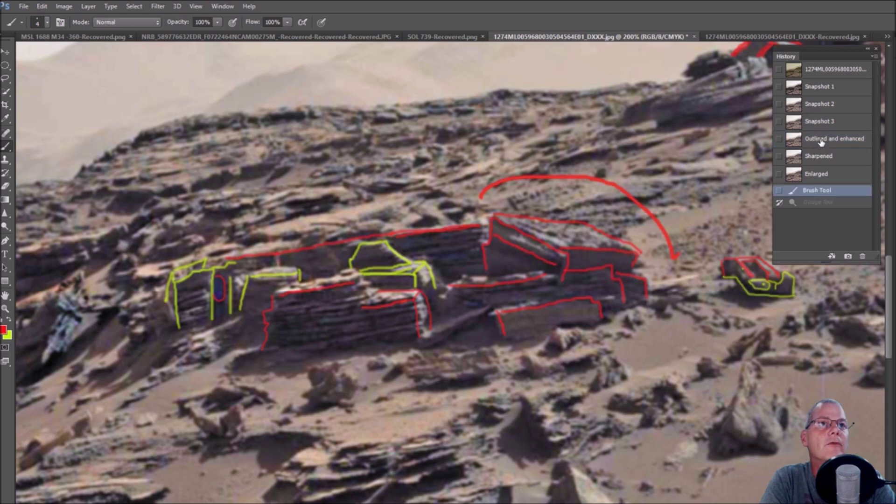
click(821, 143)
drag(703, 191, 648, 224)
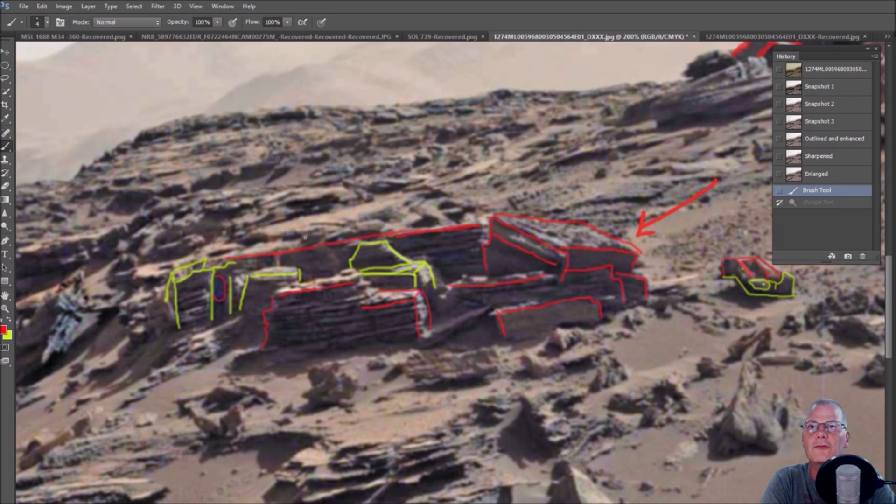
drag(225, 258, 266, 305)
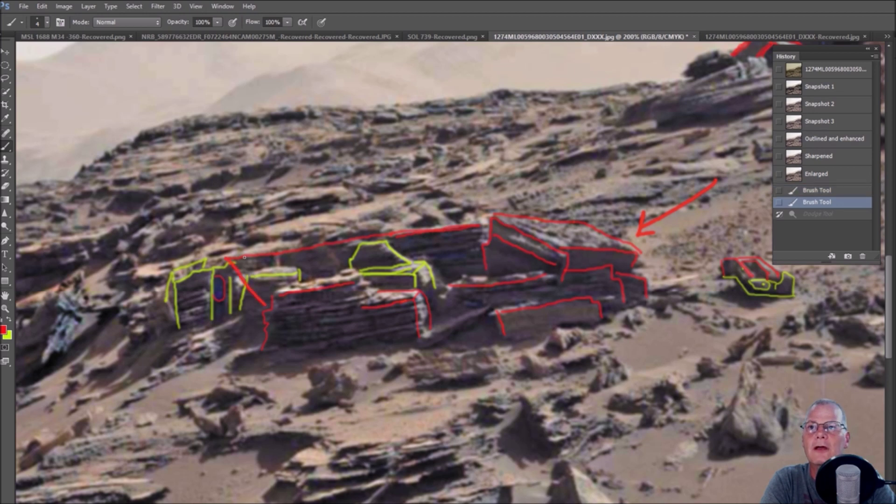
mouse_move(231, 257)
mouse_down()
mouse_move(493, 222)
mouse_move(555, 270)
mouse_move(454, 286)
mouse_move(383, 283)
mouse_move(265, 305)
mouse_up()
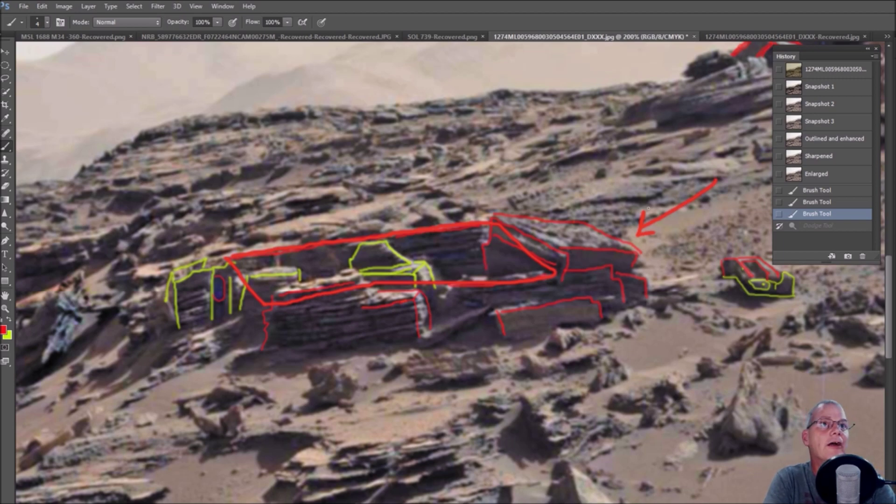
- Compare the layered formation on Snapshot 2 and Snapshot 3 with the Outlined and enhanced version
click(846, 107)
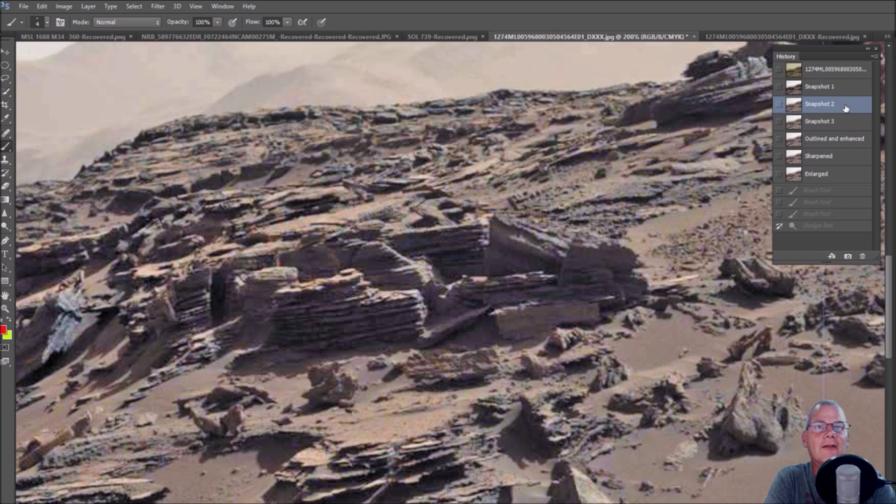
click(848, 124)
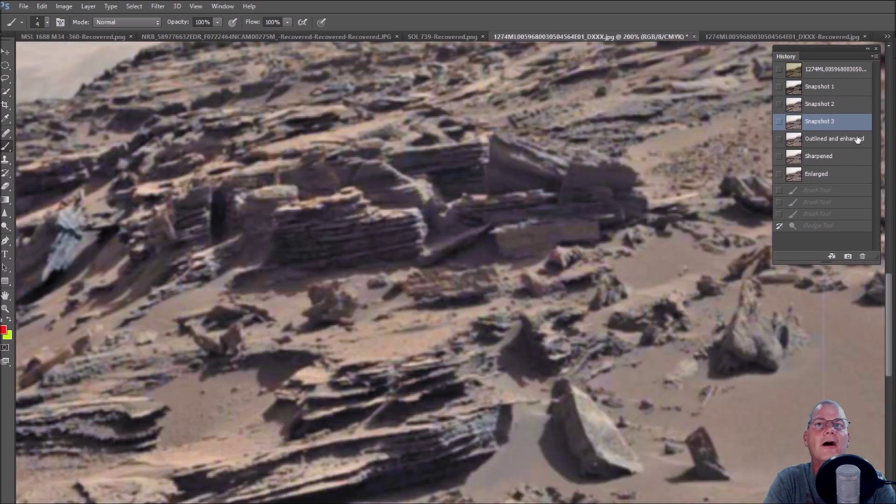
click(847, 139)
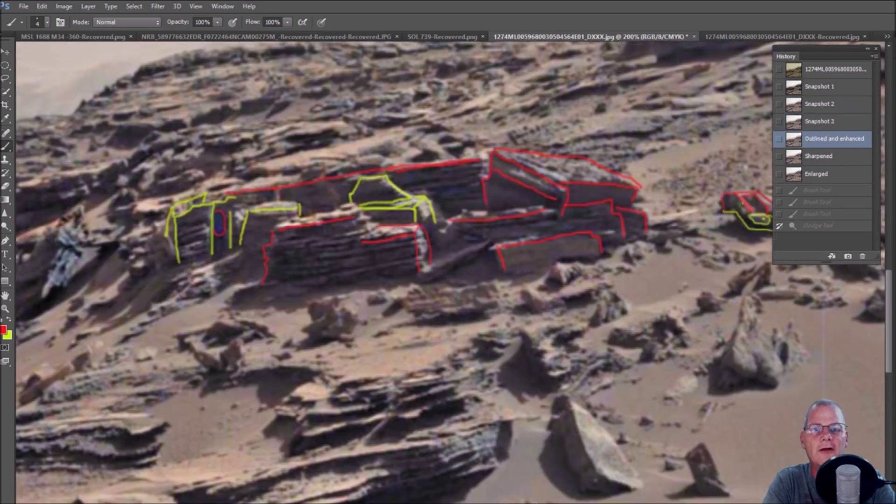
- Draw a red arrow up to the outlined doorway-like opening and compare that area on Snapshot 3, Sharpened and Snapshot 2
scroll(450, 273, left, 5)
drag(409, 309, 416, 252)
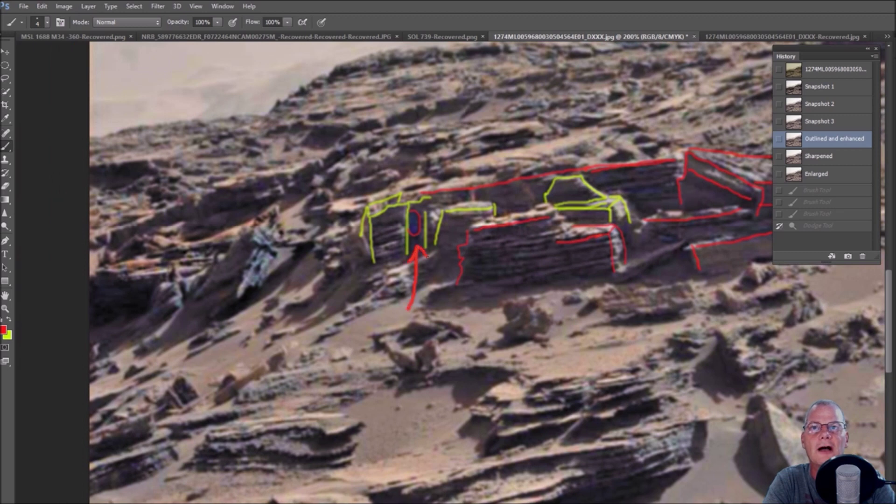
click(855, 125)
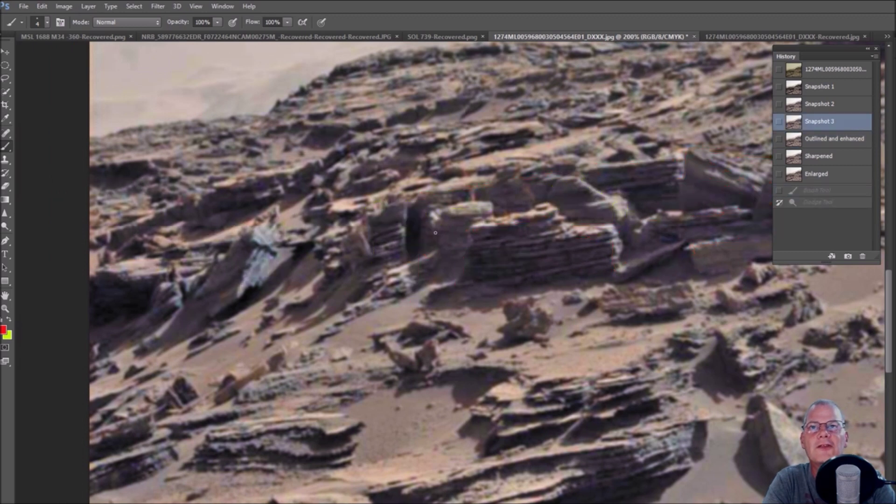
click(828, 158)
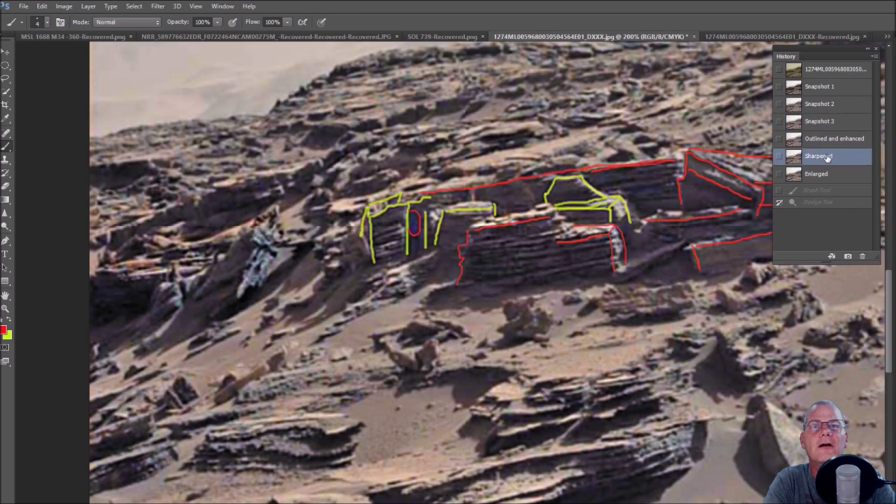
click(845, 104)
- At 400% on Snapshot 3, draw a red arrow down to the dark doorway-like opening and circle its upper part
scroll(495, 236, up, 1)
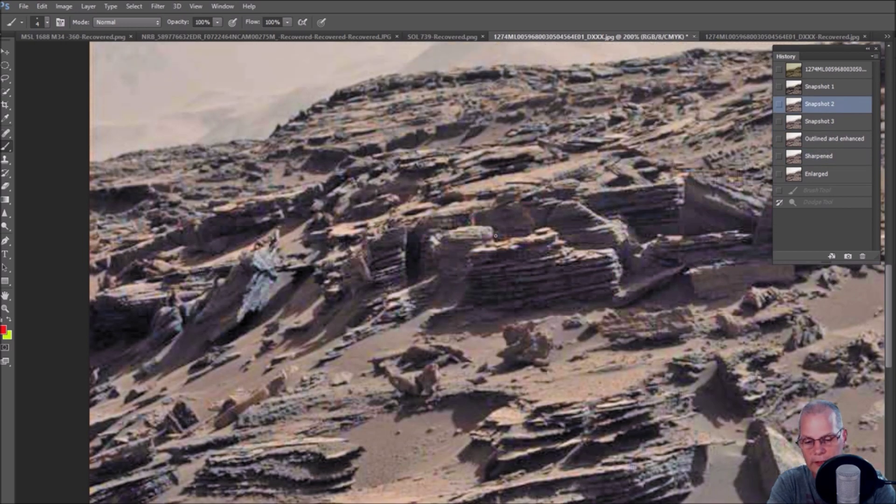
scroll(495, 236, up, 1)
scroll(459, 258, up, 1)
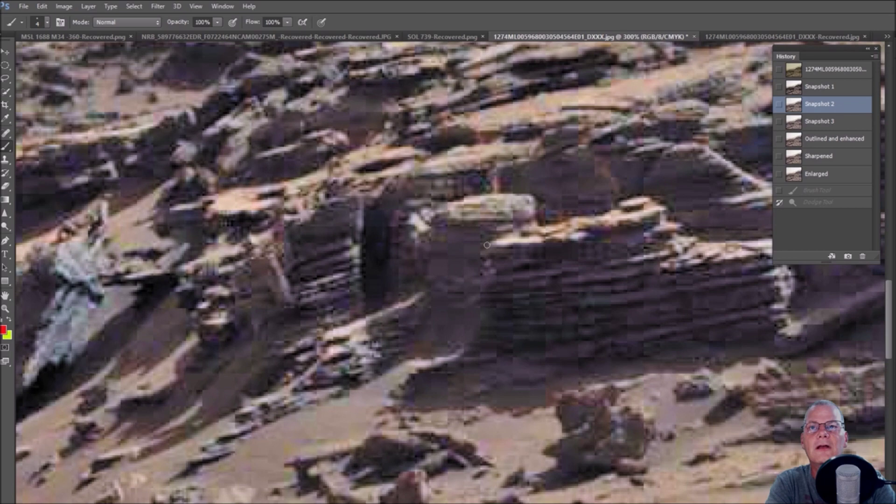
click(835, 121)
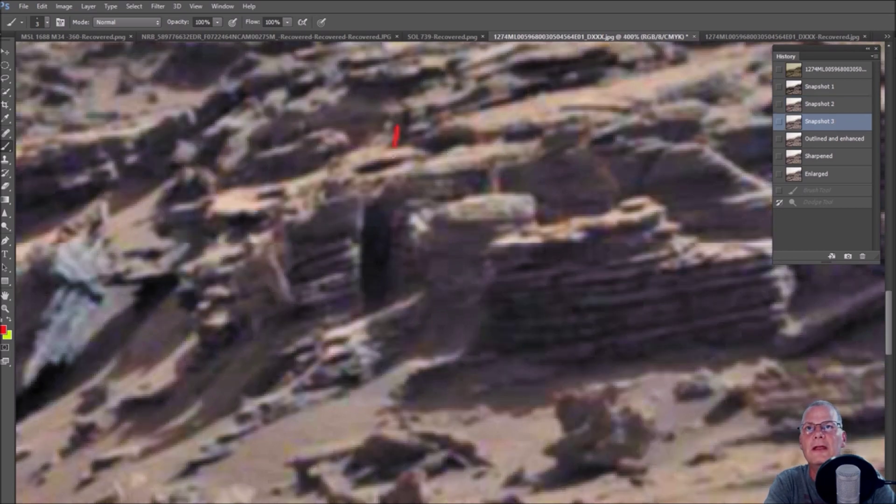
mouse_move(394, 146)
mouse_down()
mouse_move(376, 205)
mouse_move(372, 170)
mouse_move(395, 188)
mouse_up()
mouse_move(366, 221)
mouse_down()
mouse_move(366, 252)
mouse_move(376, 259)
mouse_move(388, 248)
mouse_move(376, 210)
mouse_up()
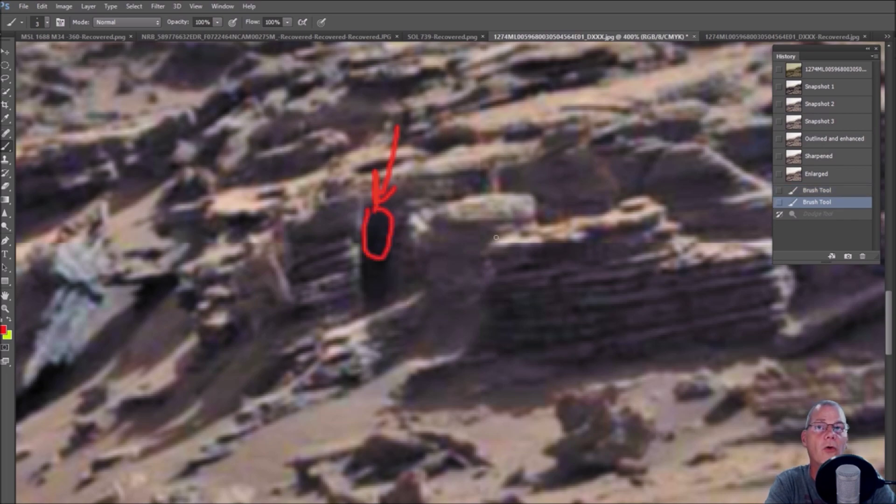
- Inspect the outlined block formation and the small outlined rock beside it on the Enlarged snapshot, and return to Snapshot 3
click(816, 174)
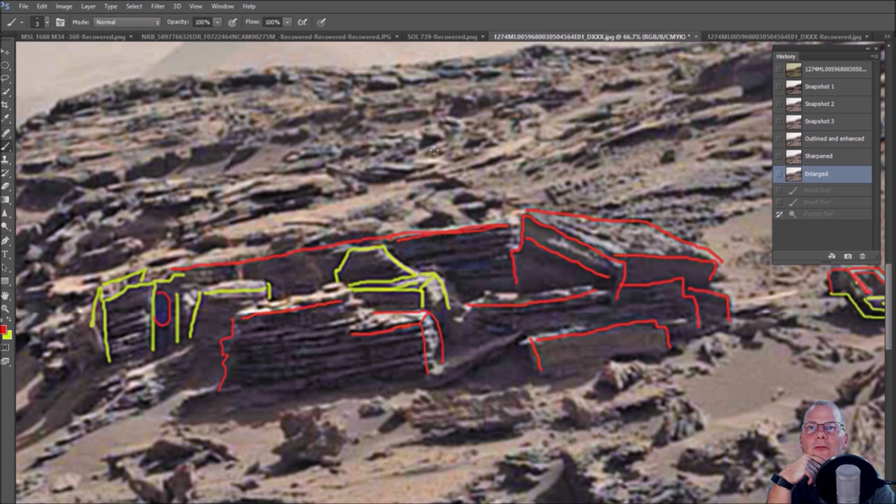
drag(405, 258, 218, 305)
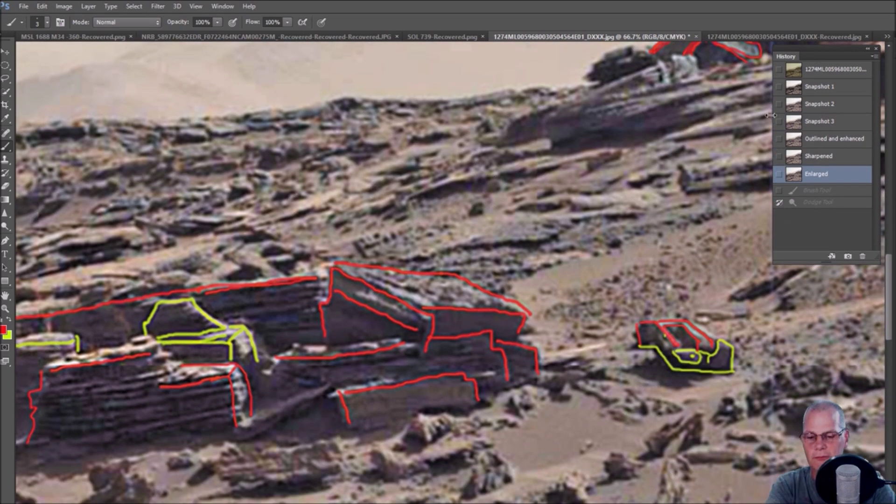
click(820, 121)
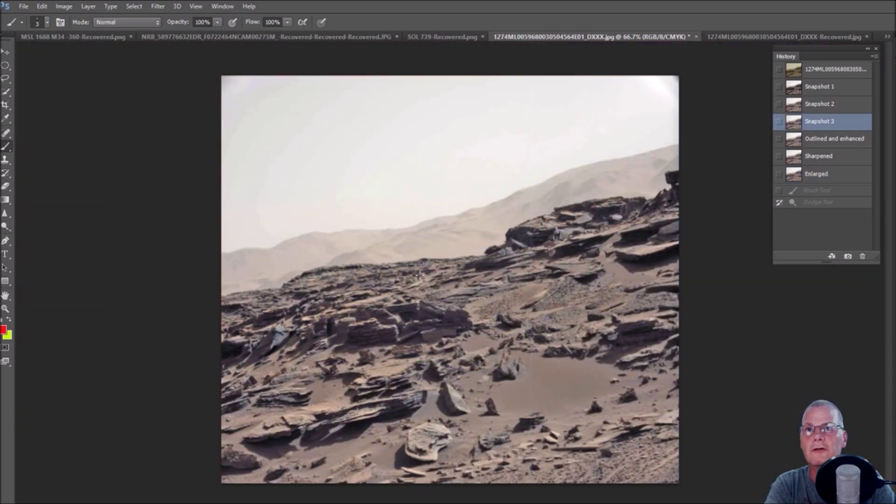
- On Snapshot 3, draw a red arch over the rounded rock in the layered formation and red lines along the ledges behind and below it
scroll(416, 271, up, 5)
scroll(417, 271, down, 3)
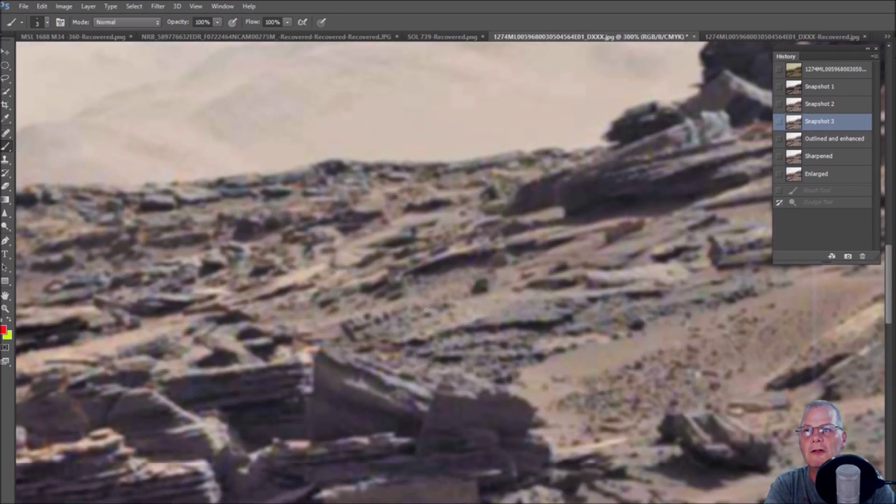
scroll(345, 372, left, 6)
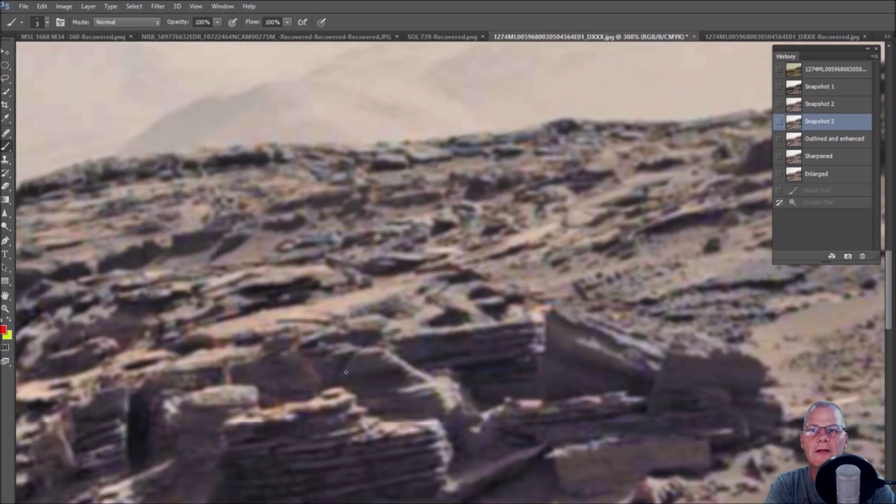
mouse_move(354, 320)
mouse_down()
mouse_move(310, 347)
mouse_move(305, 386)
mouse_move(387, 322)
mouse_move(445, 333)
mouse_move(489, 400)
mouse_up()
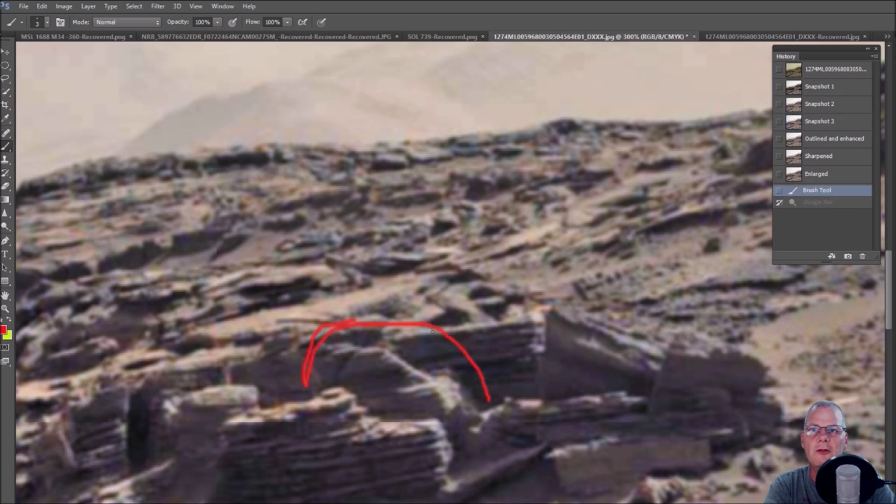
drag(413, 340, 503, 330)
drag(243, 437, 371, 437)
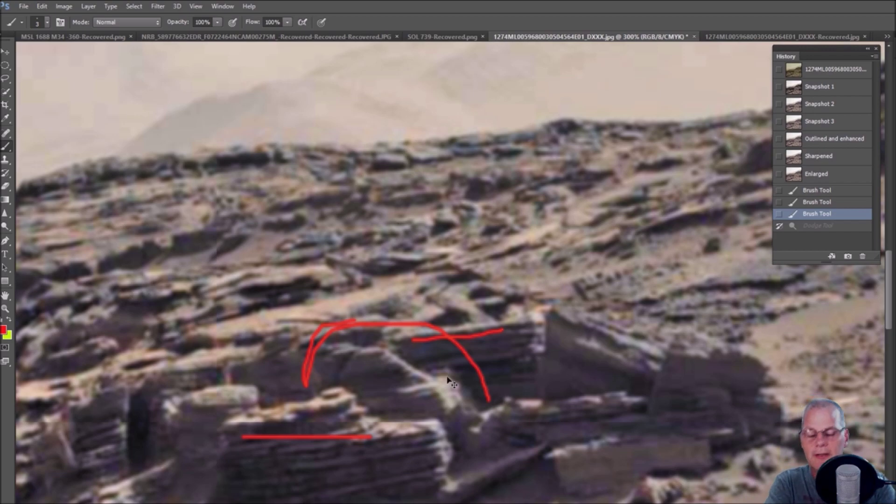
key(ctrl+minus)
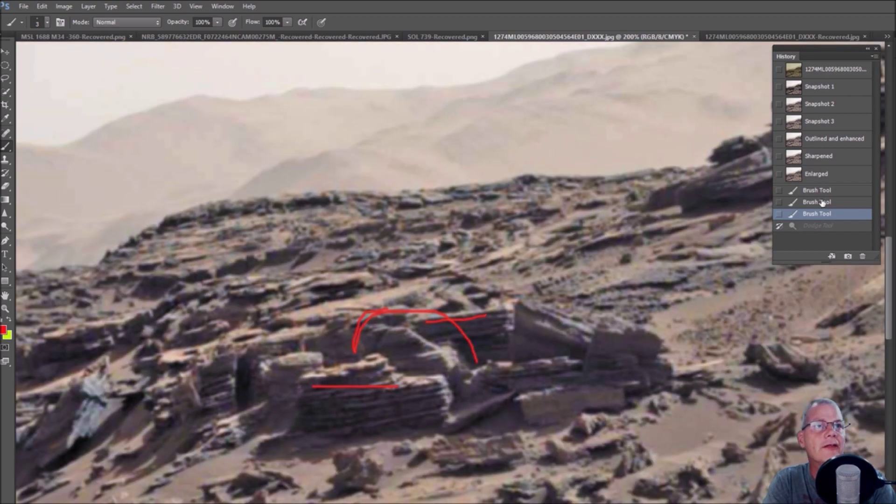
- On the Sharpened snapshot, draw a red curve under the small outlined rock and a red arrow to its far side
click(839, 156)
scroll(581, 227, down, 2)
scroll(581, 227, down, 1)
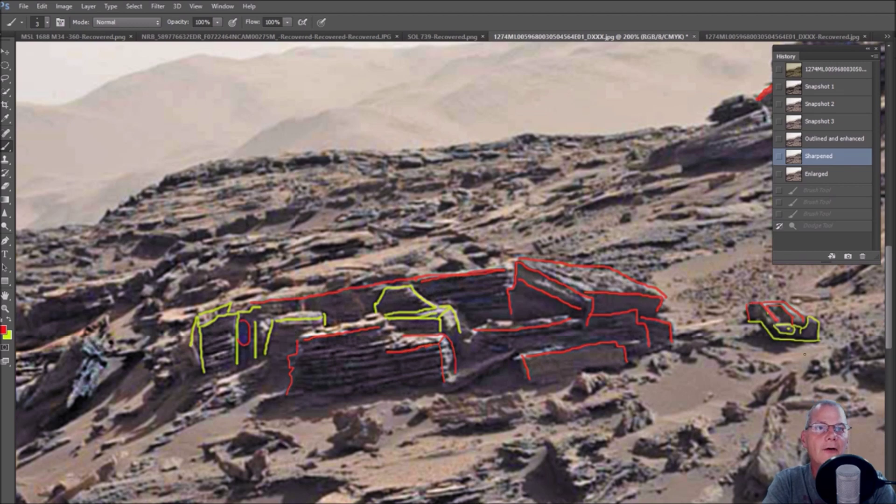
scroll(581, 227, right, 8)
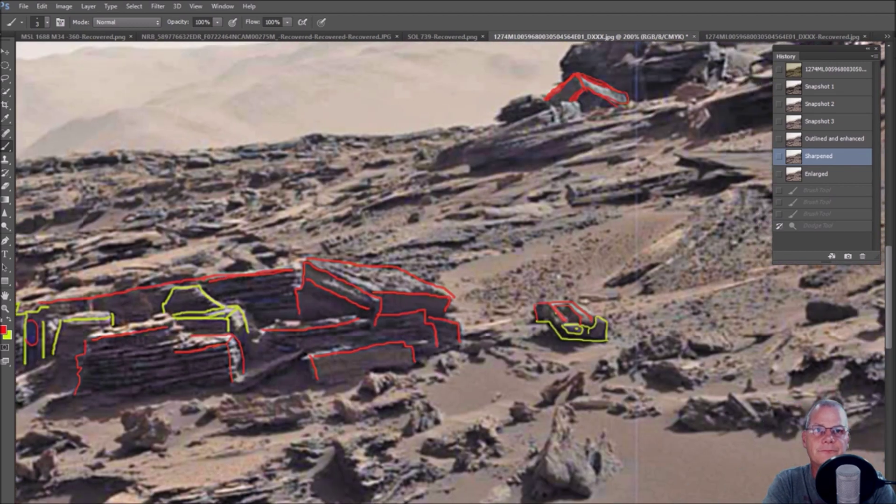
key(ctrl+plus)
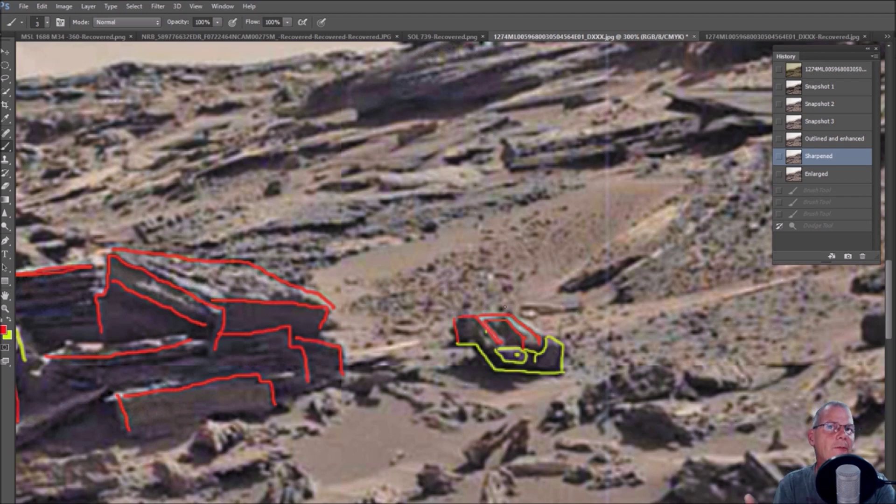
mouse_move(455, 350)
mouse_down()
mouse_move(447, 409)
mouse_move(508, 417)
mouse_move(530, 401)
mouse_move(536, 384)
mouse_up()
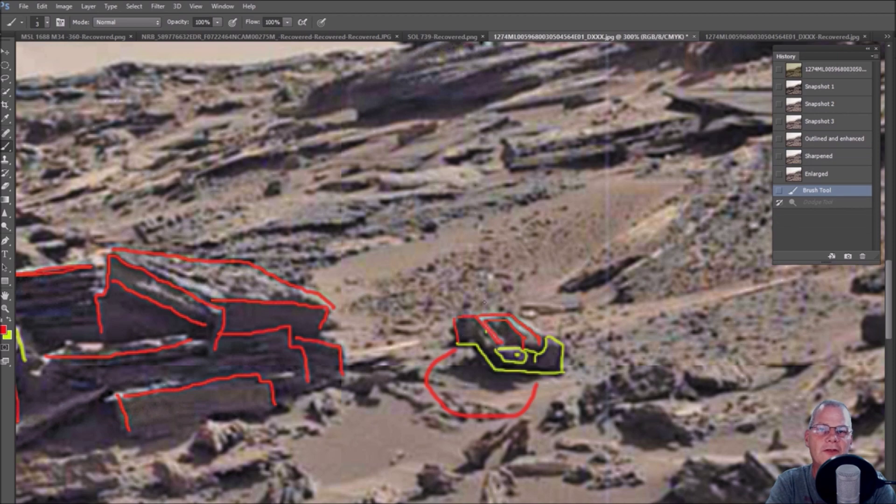
key(ctrl+minus)
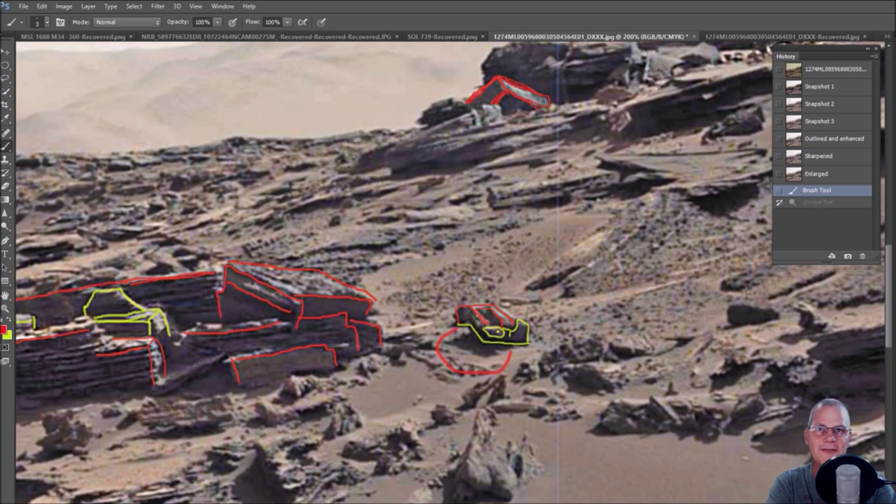
drag(577, 293, 537, 322)
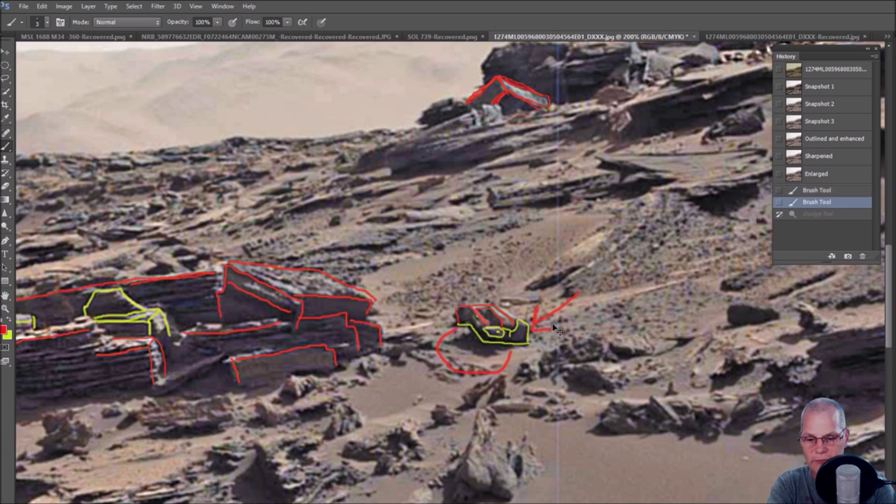
key(ctrl+plus)
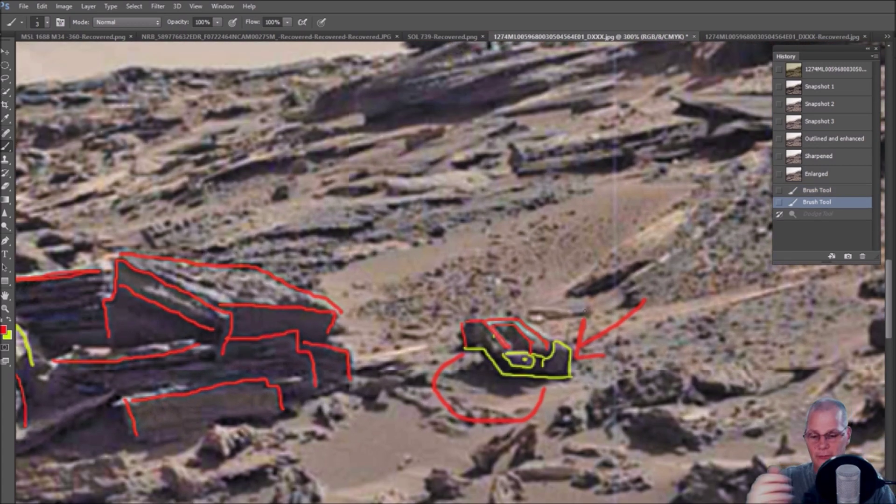
- Circle in red the pale upright rock near the image's edge and the small layered rocks beside it
scroll(668, 365, right, 10)
scroll(667, 364, down, 6)
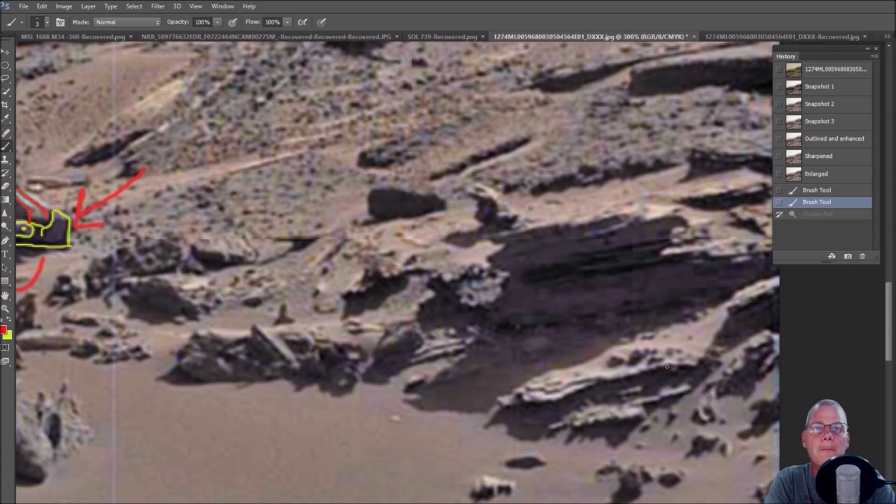
scroll(667, 364, down, 4)
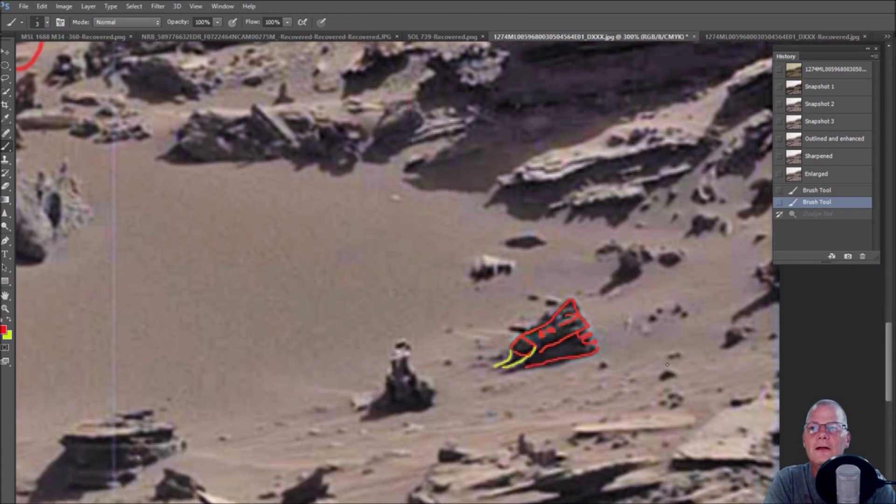
scroll(667, 364, down, 5)
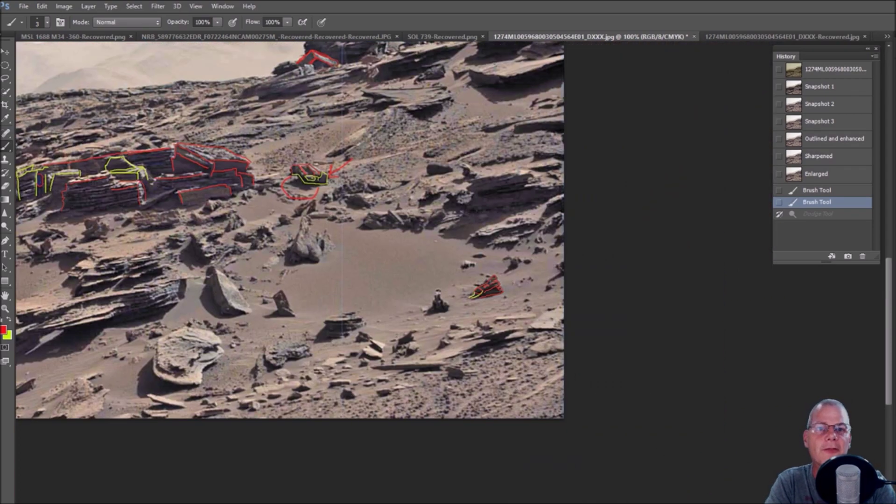
scroll(416, 214, left, 10)
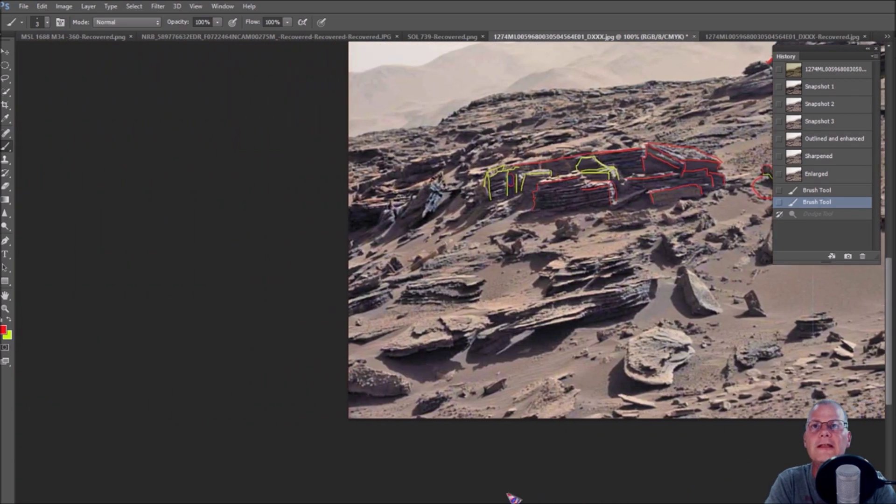
scroll(416, 214, up, 5)
scroll(450, 271, up, 2)
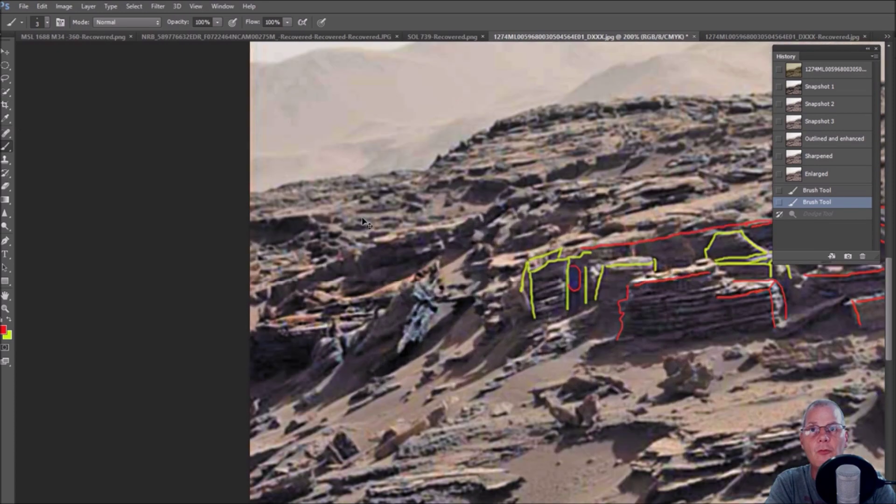
scroll(450, 271, up, 2)
mouse_move(325, 292)
mouse_down()
mouse_move(306, 293)
mouse_move(275, 343)
mouse_move(341, 337)
mouse_move(318, 290)
mouse_up()
mouse_move(401, 245)
mouse_down()
mouse_move(386, 259)
mouse_move(359, 355)
mouse_move(352, 393)
mouse_move(363, 400)
mouse_move(423, 383)
mouse_move(456, 290)
mouse_move(449, 249)
mouse_move(409, 245)
mouse_move(392, 263)
mouse_up()
scroll(548, 266, down, 1)
scroll(549, 265, down, 1)
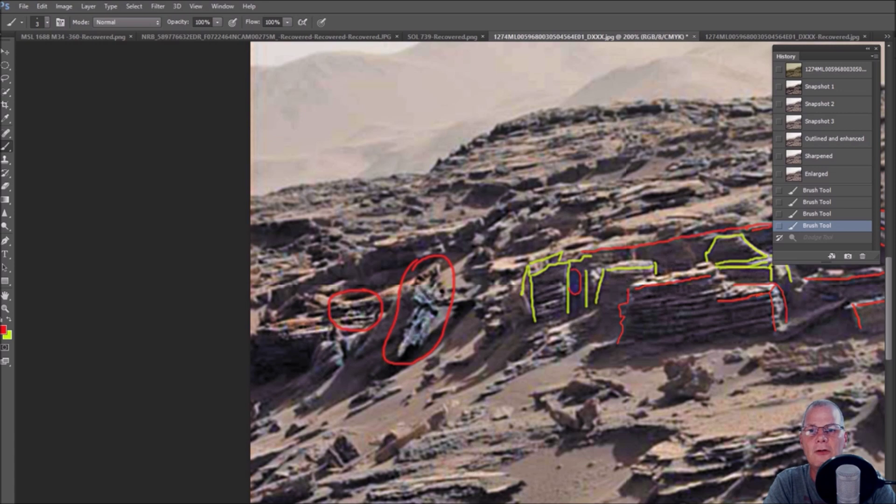
- Swap the brush colour to yellow and draw two arrows down to the roof line of the outlined block formation
scroll(548, 264, right, 5)
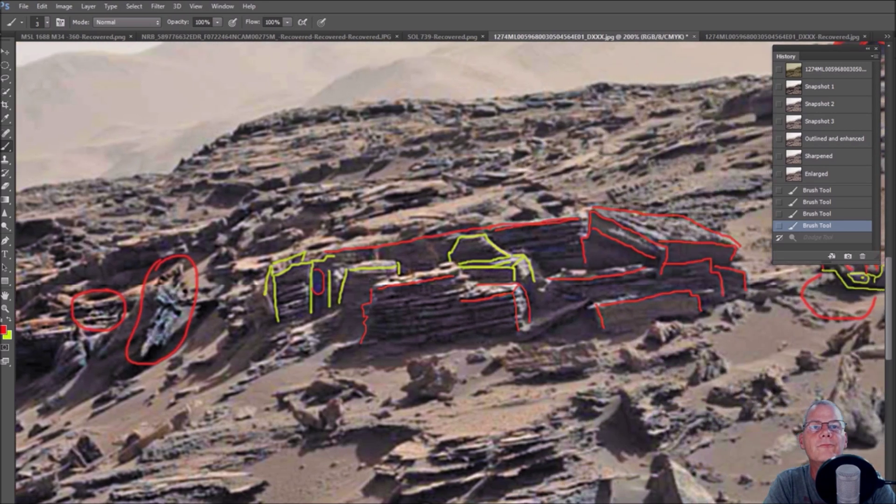
scroll(549, 264, right, 3)
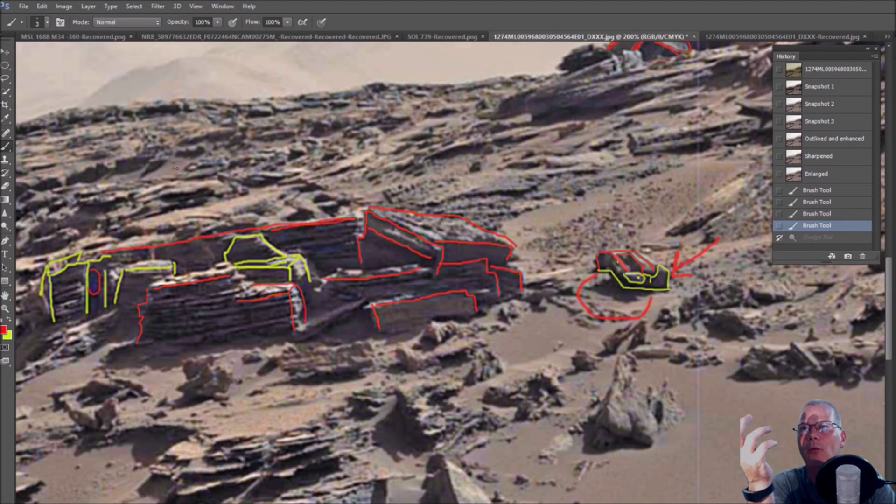
click(8, 320)
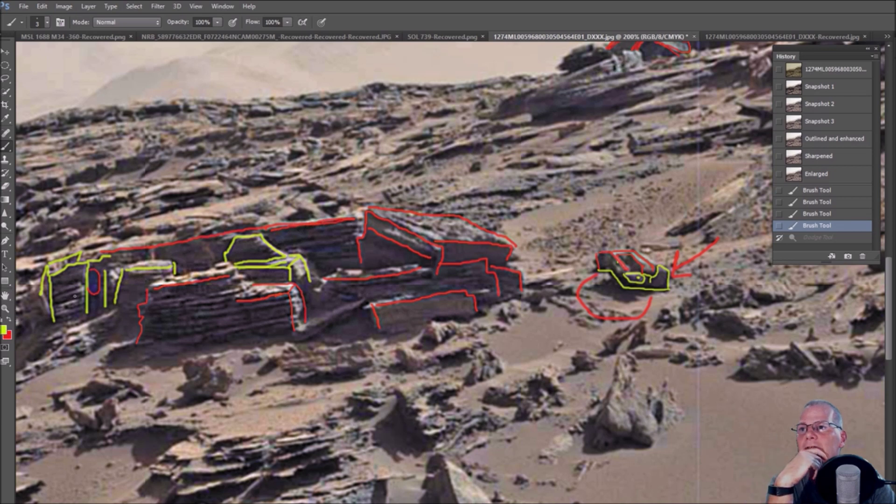
mouse_move(571, 125)
mouse_down()
mouse_move(530, 165)
mouse_move(455, 211)
mouse_move(463, 173)
mouse_move(470, 207)
mouse_move(494, 203)
mouse_up()
mouse_move(217, 125)
mouse_down()
mouse_move(216, 217)
mouse_move(190, 186)
mouse_move(209, 212)
mouse_move(231, 187)
mouse_up()
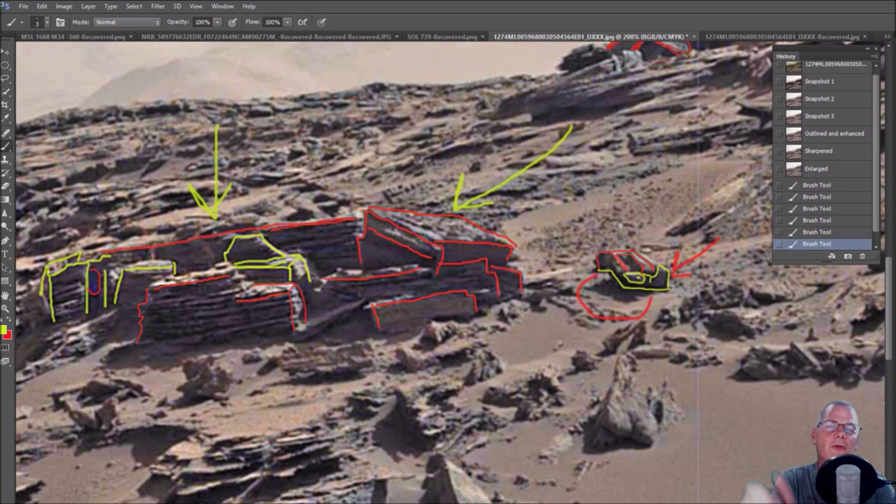
- On Snapshot 3, trace the layered formation's upper edge, its angled end and the front ledge in yellow
click(819, 116)
mouse_move(277, 229)
mouse_down()
mouse_move(360, 220)
mouse_move(423, 253)
mouse_up()
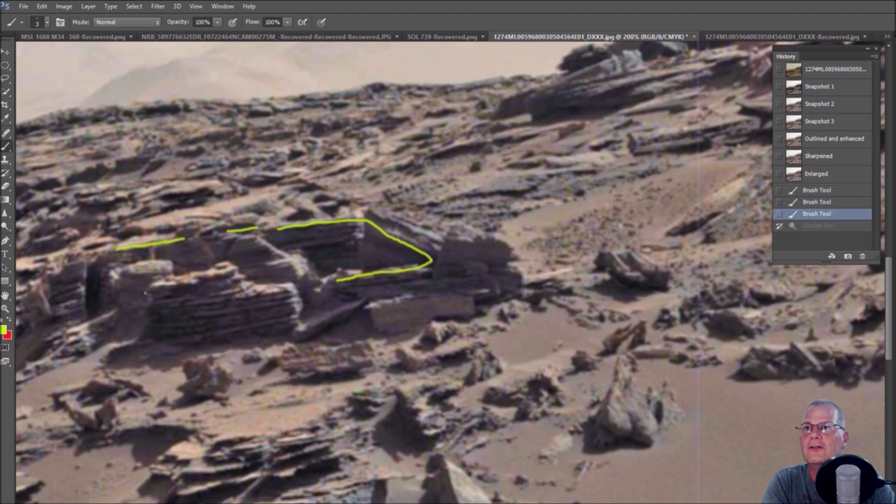
drag(145, 293, 295, 284)
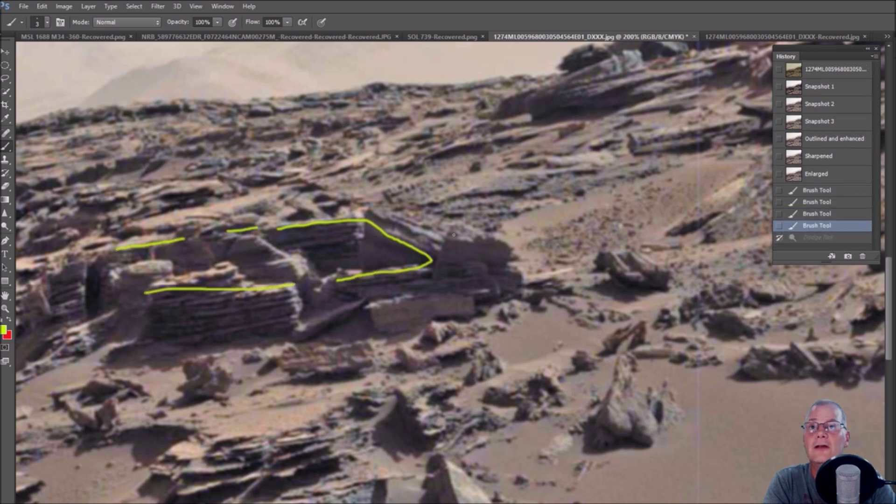
- Outline the slanted roof-like slab and its stepped end in yellow, and add a yellow arrow to the slab
mouse_move(382, 209)
mouse_down()
mouse_move(432, 214)
mouse_move(481, 237)
mouse_move(473, 247)
mouse_move(447, 248)
mouse_move(400, 220)
mouse_up()
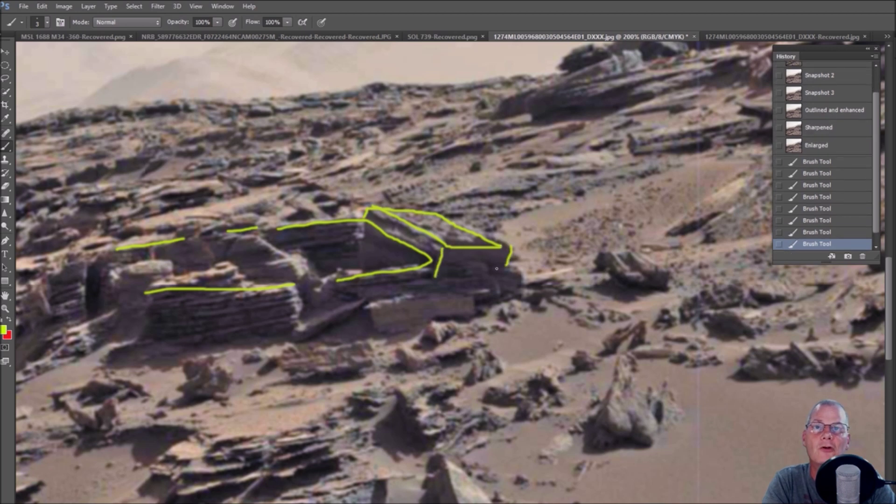
drag(518, 263, 522, 293)
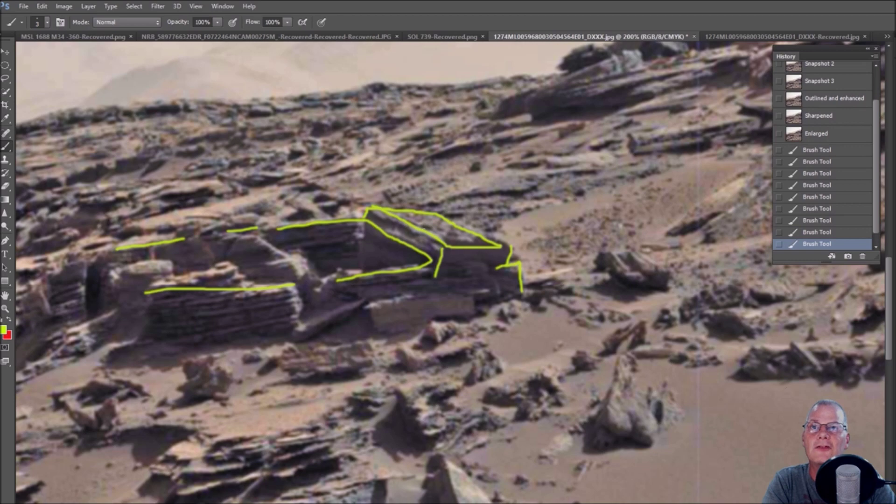
mouse_move(482, 186)
mouse_down()
mouse_move(442, 228)
mouse_move(441, 217)
mouse_move(441, 229)
mouse_move(475, 227)
mouse_up()
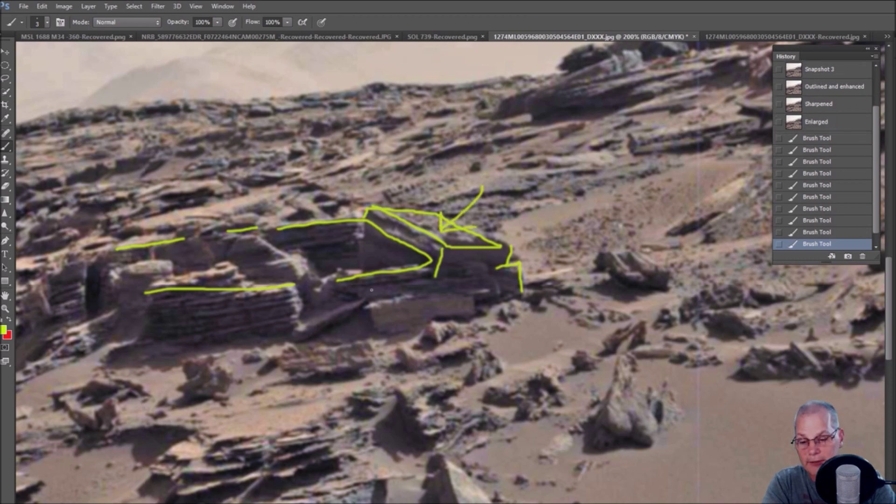
key(ctrl+minus)
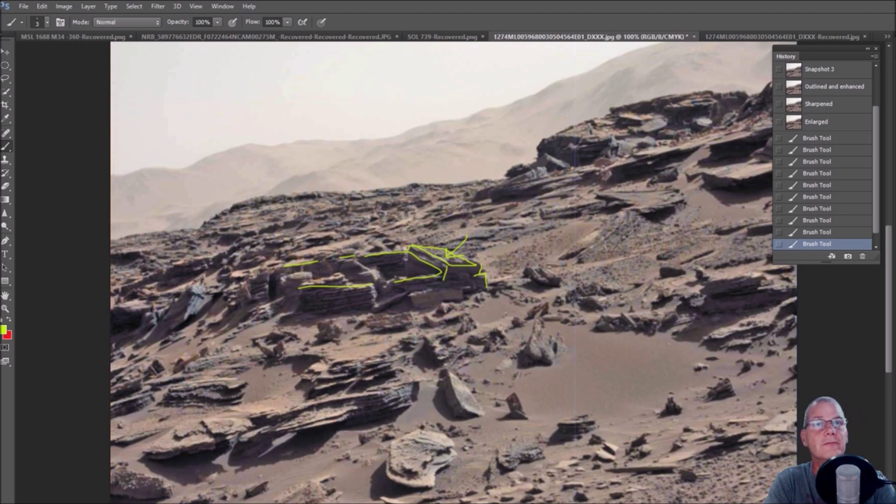
- Discard the yellow brush strokes by returning to the Enlarged snapshot
scroll(622, 196, up, 3)
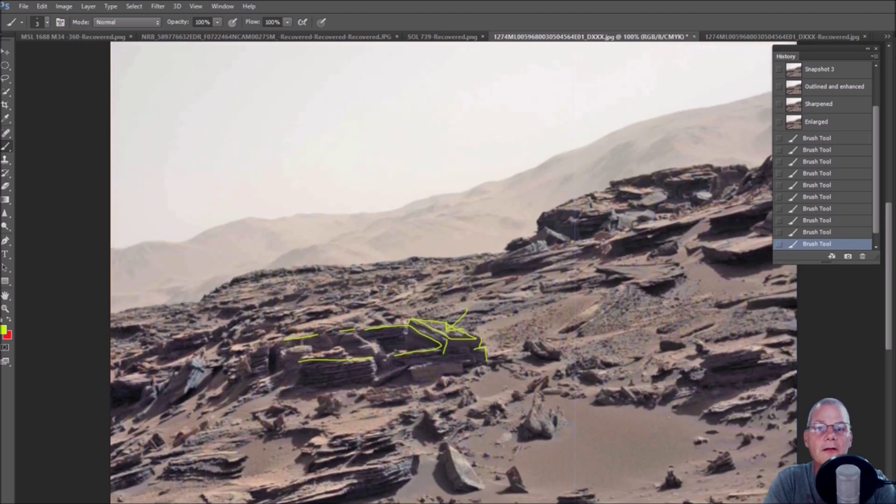
scroll(622, 196, right, 3)
scroll(684, 145, up, 5)
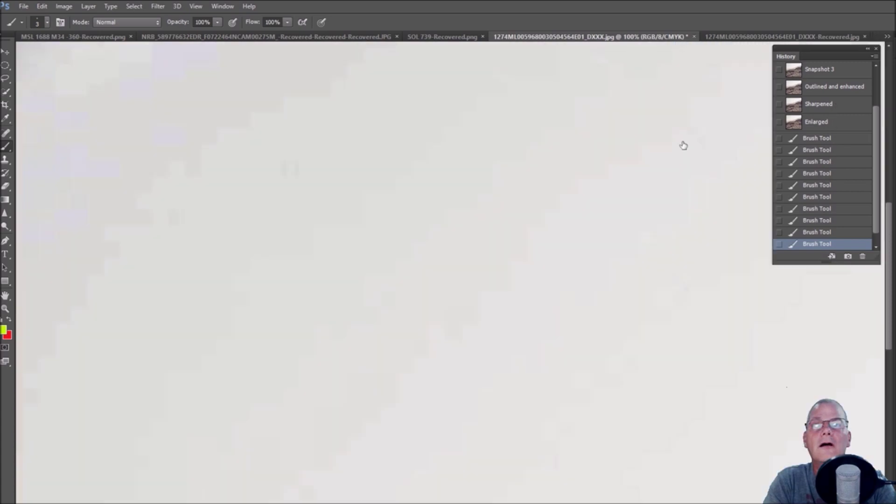
key(ctrl+alt+z)
key(ctrl+alt+z)
key(ctrl+alt+z)
key(ctrl+alt+z)
key(ctrl+alt+z)
key(ctrl+alt+z)
key(ctrl+alt+z)
key(ctrl+alt+z)
key(ctrl+alt+z)
key(ctrl+alt+z)
- Draw a yellow arrow to the outlined box-shaped rock at the ridge's far edge, and revert to the Enlarged snapshot
scroll(622, 182, down, 3)
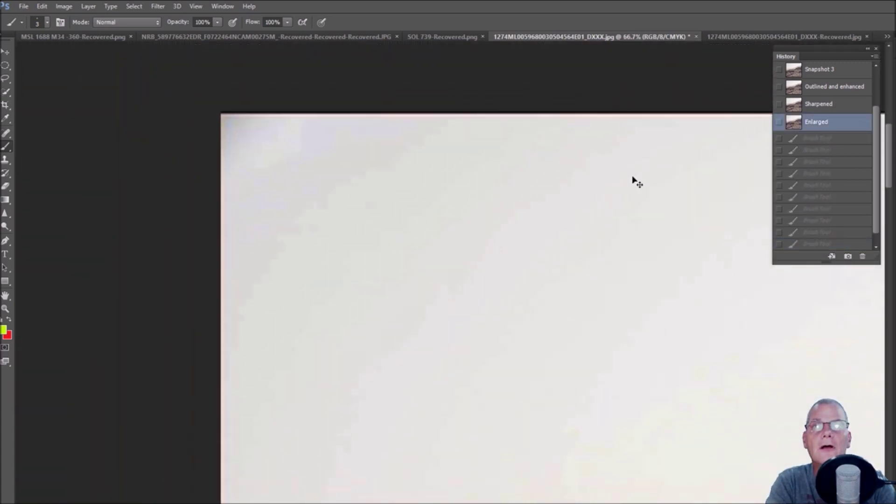
scroll(448, 336, right, 10)
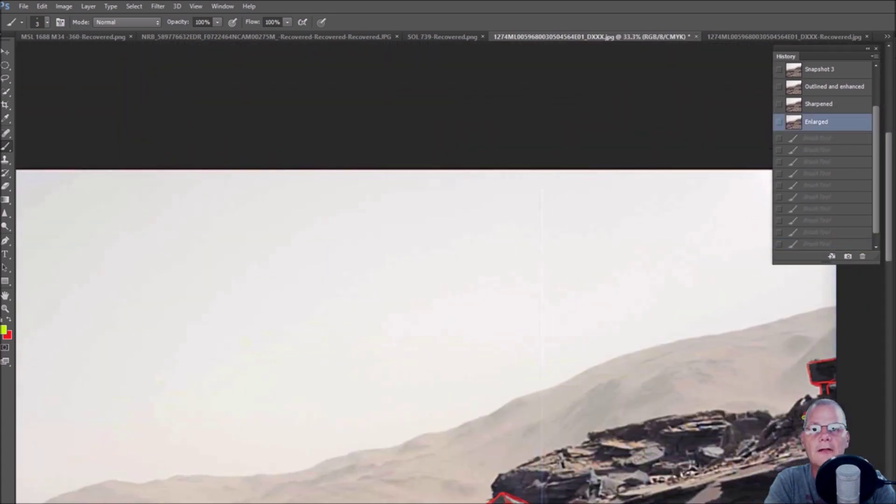
scroll(637, 362, down, 3)
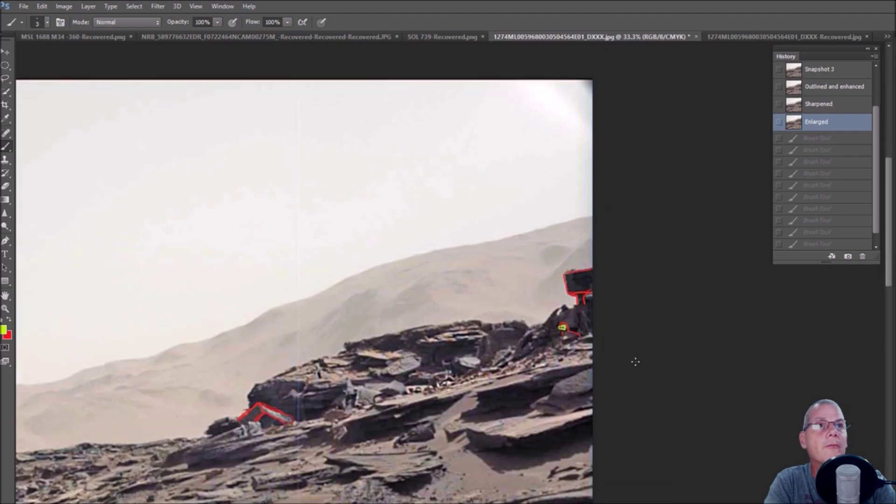
scroll(637, 359, up, 1)
scroll(636, 358, down, 3)
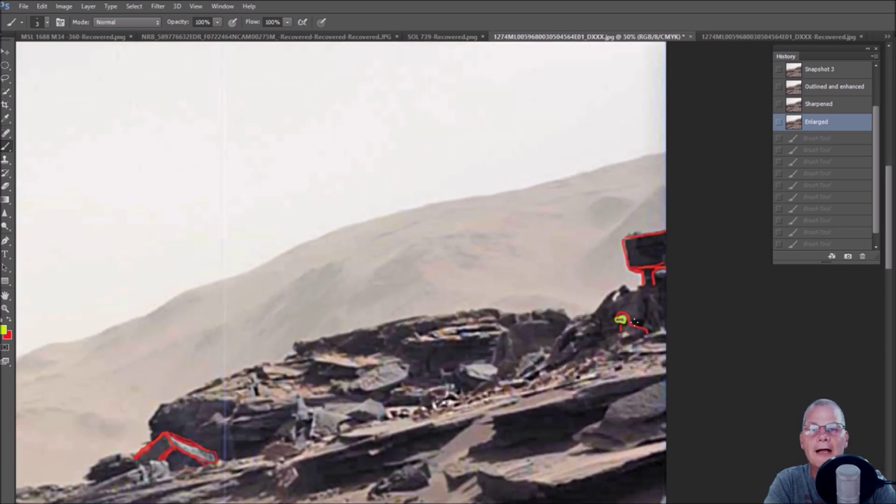
drag(559, 136, 613, 200)
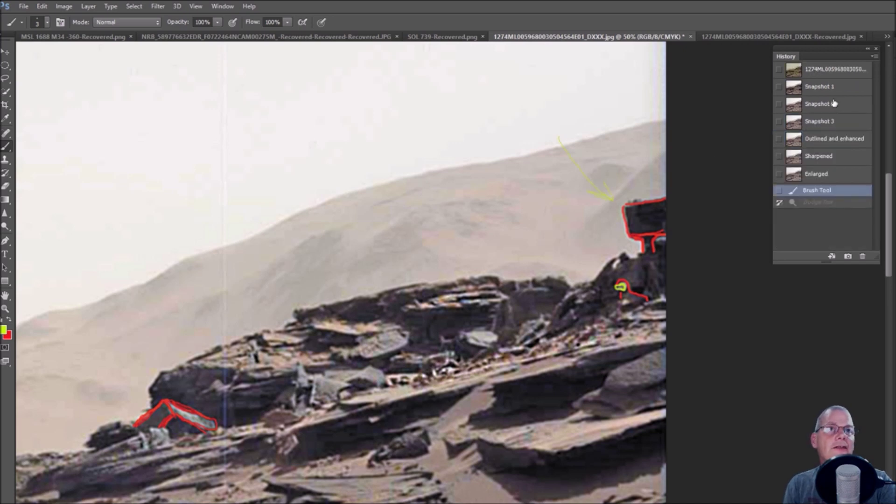
click(834, 174)
- In red, draw two arrows to the outlined box-shaped rock and its support, and circle the scattered rubble on the ridge
click(8, 319)
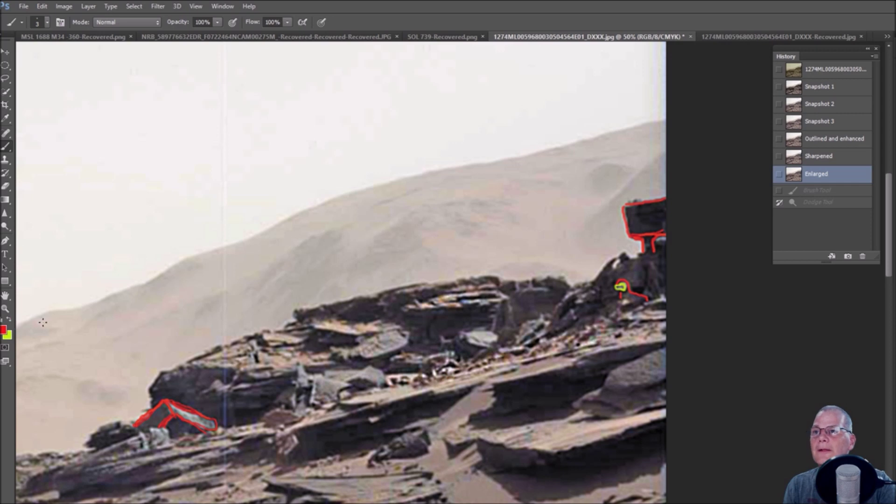
mouse_move(499, 228)
mouse_down()
mouse_move(611, 227)
mouse_move(573, 219)
mouse_move(599, 218)
mouse_move(610, 225)
mouse_move(599, 238)
mouse_move(629, 251)
mouse_up()
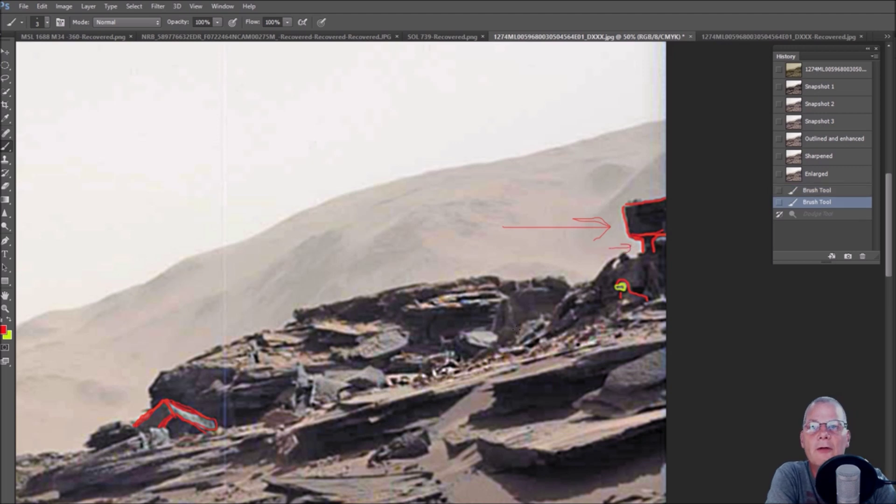
mouse_move(471, 320)
mouse_down()
mouse_move(419, 329)
mouse_move(372, 369)
mouse_move(381, 390)
mouse_move(532, 393)
mouse_move(580, 361)
mouse_move(558, 322)
mouse_move(463, 318)
mouse_up()
scroll(712, 303, down, 3)
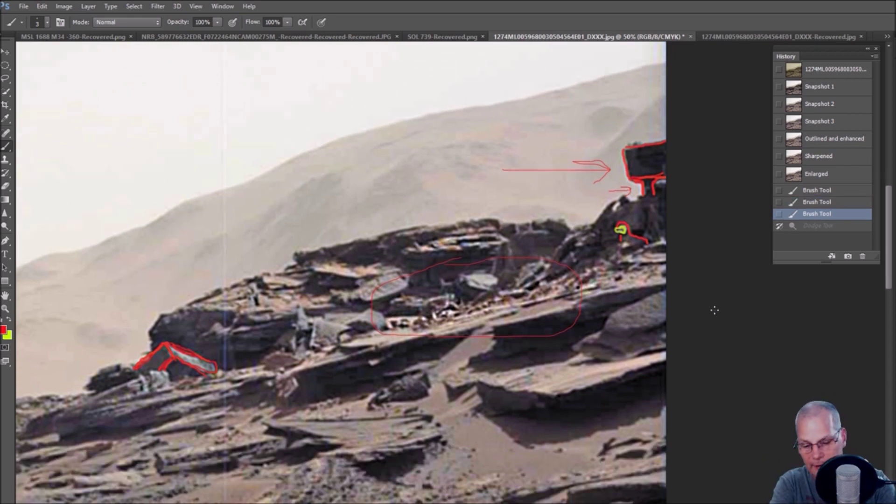
key(ctrl+plus)
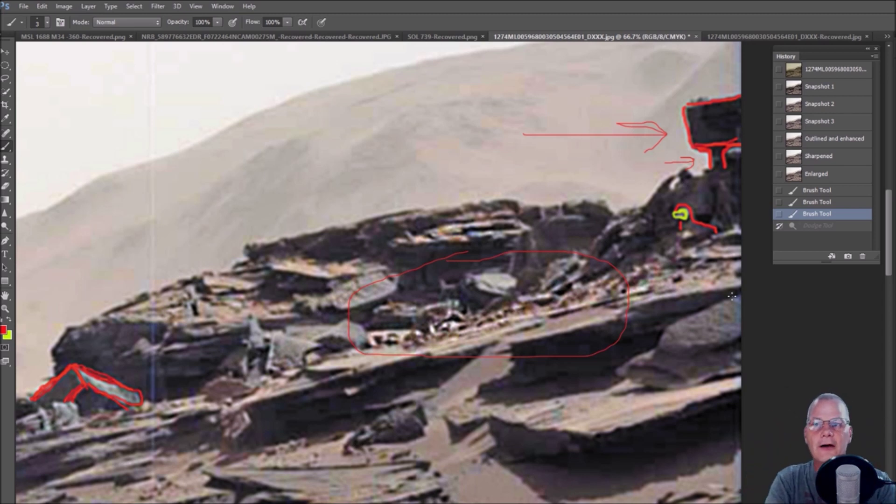
key(ctrl+minus)
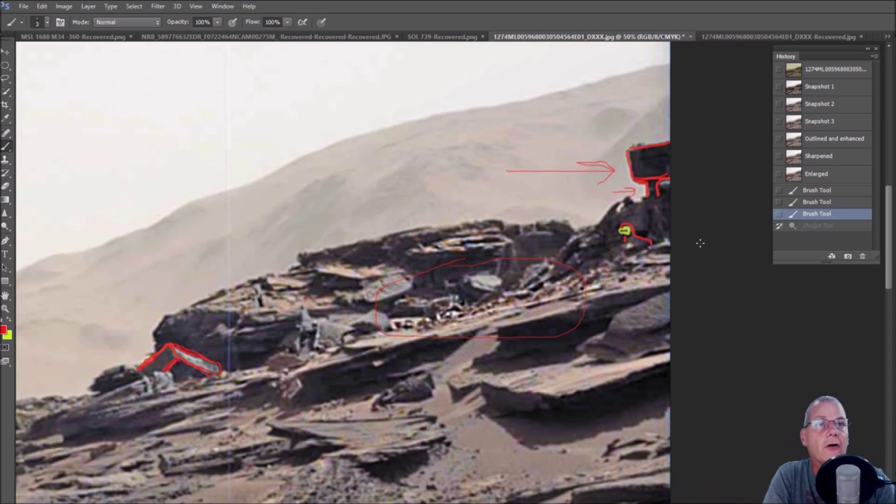
- Return the image to its Sharpened snapshot and switch to the open DXXX-Recovered.jpg version
click(853, 162)
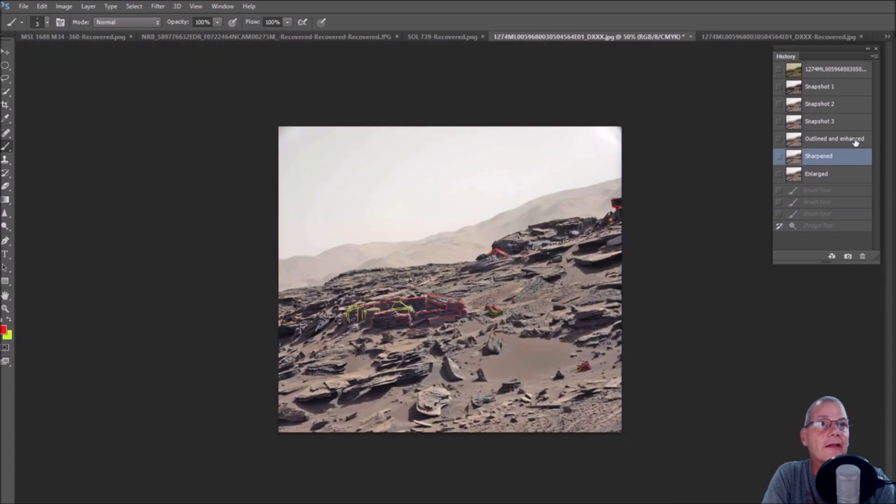
key(ctrl+Tab)
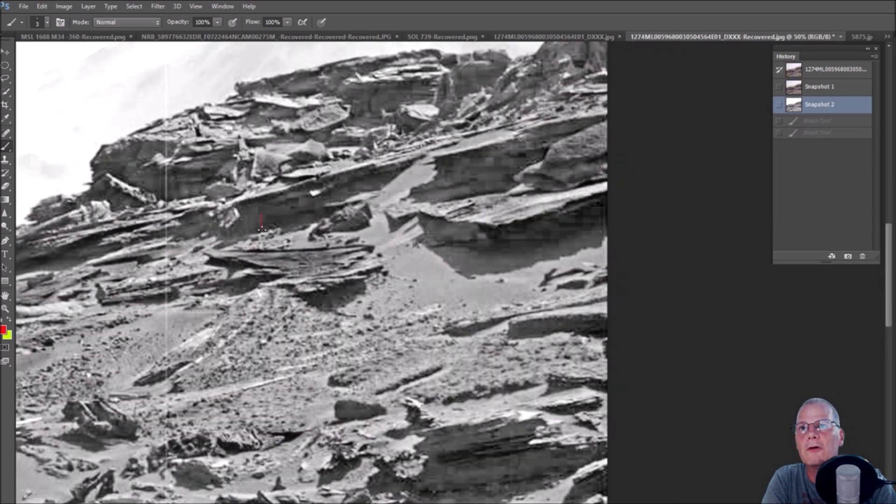
- In red, outline the two dark straight-edged recesses beneath the ridge's long ledge, and discard the strokes by returning to Snapshot 1
drag(313, 206, 315, 222)
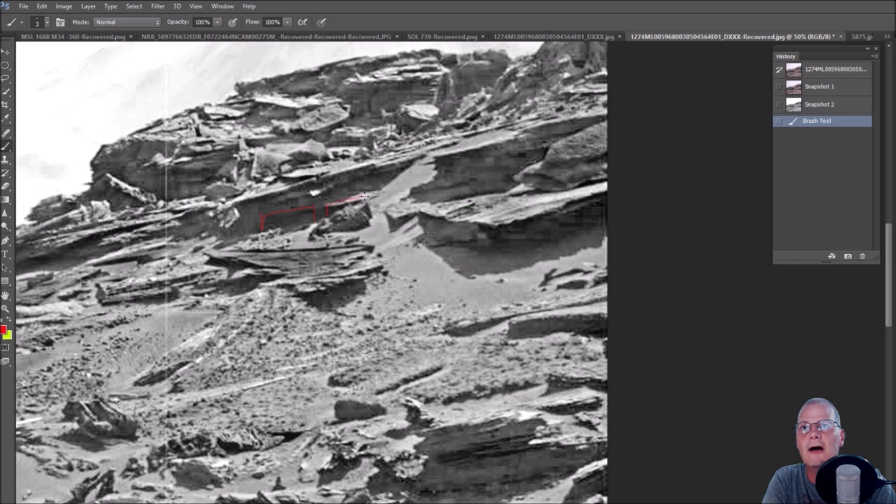
drag(364, 196, 366, 197)
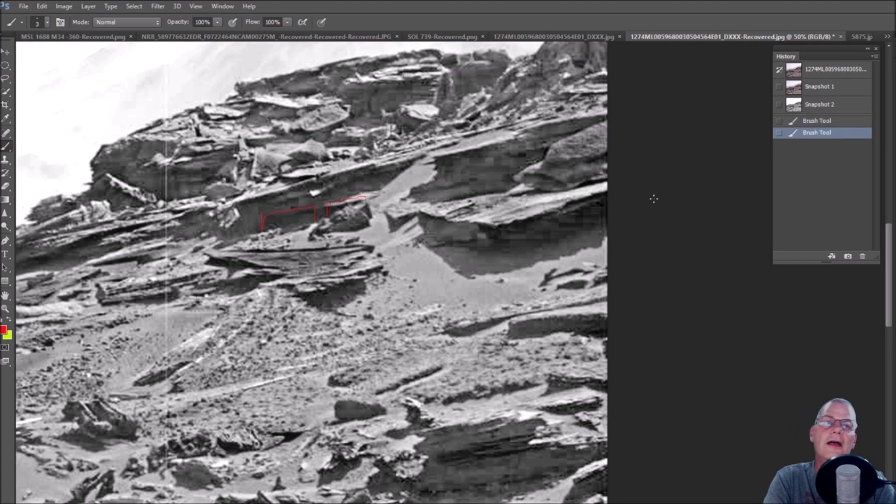
click(848, 91)
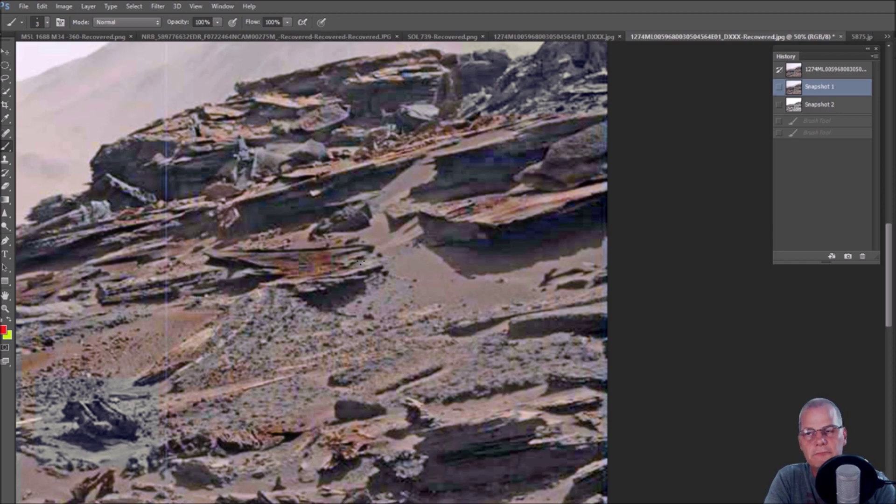
scroll(373, 263, down, 3)
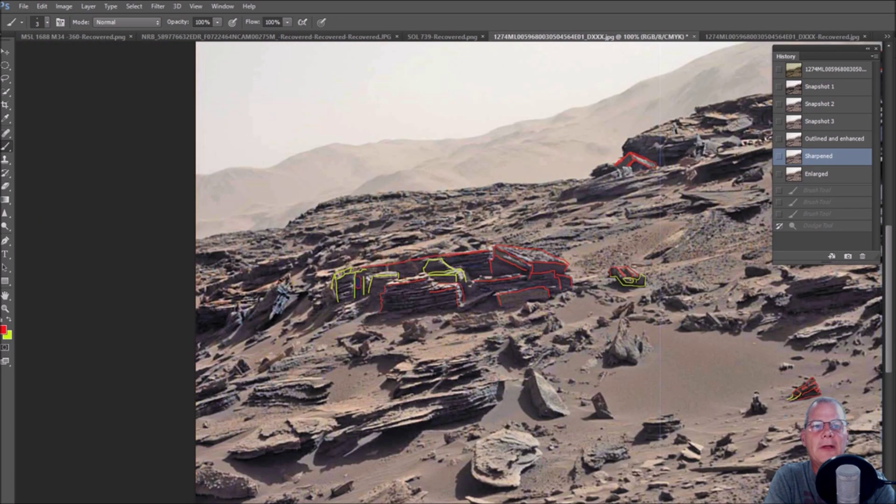